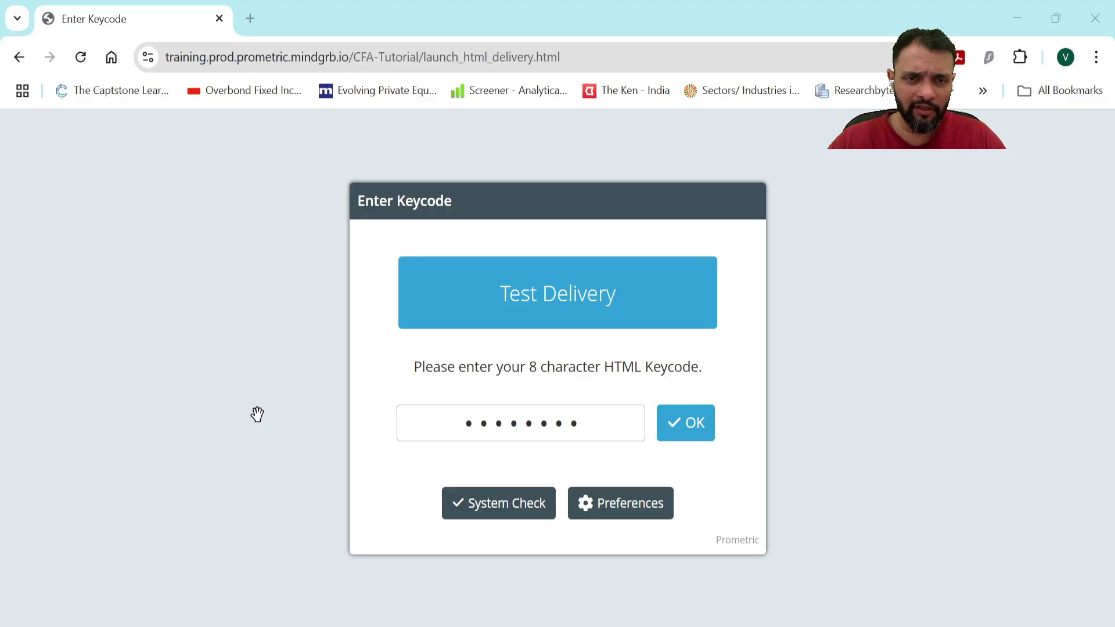
Submit the 8-character tutorial keycode to launch Test Delivery
left_click(685, 423)
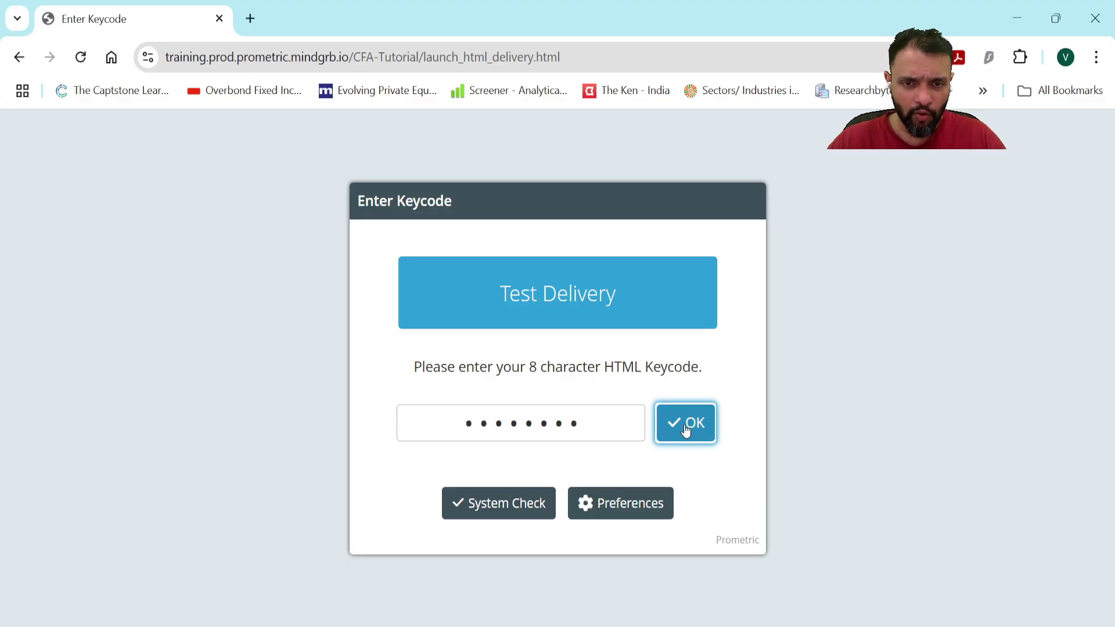
Accept the candidate agreement terms and continue to the Tutorial Introduction page
scroll(472, 465, "down", 2)
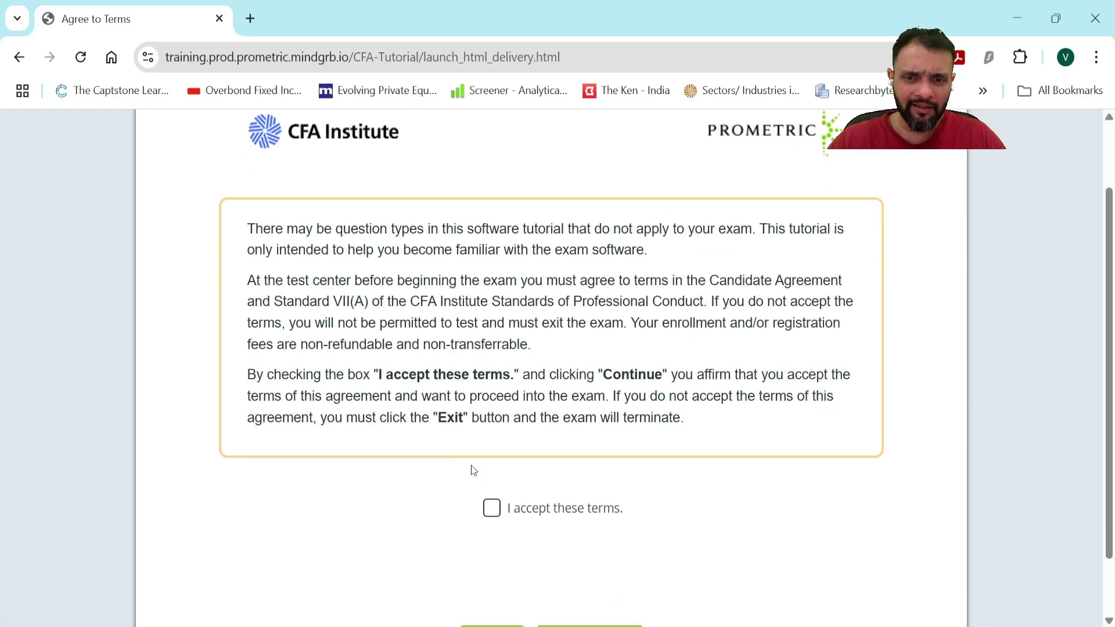
left_click(495, 509)
scroll(498, 510, "down", 1)
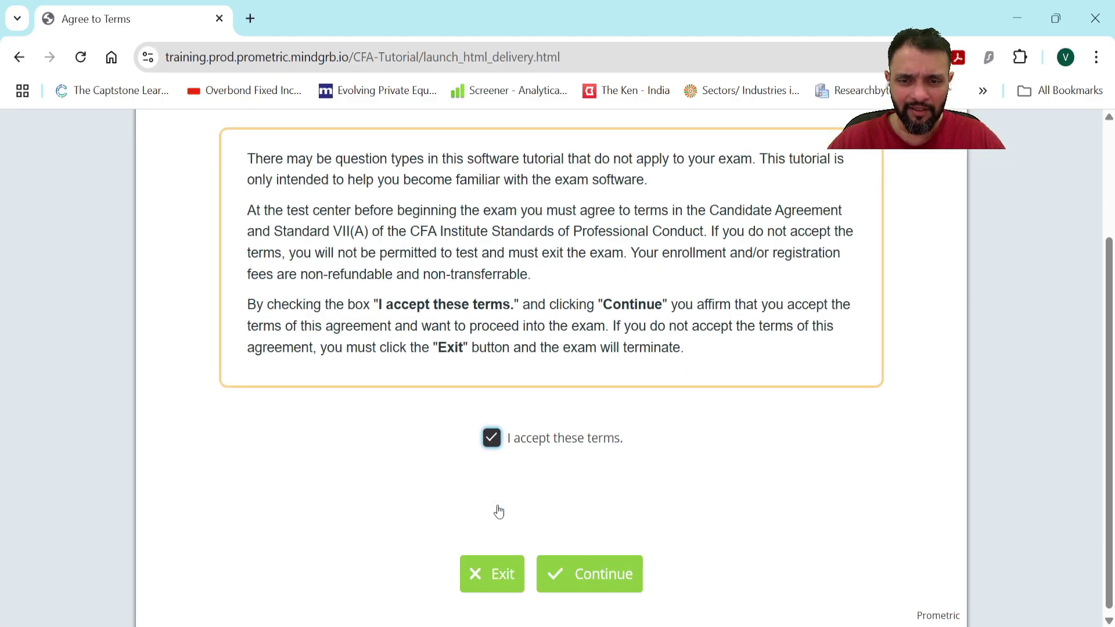
left_click(580, 572)
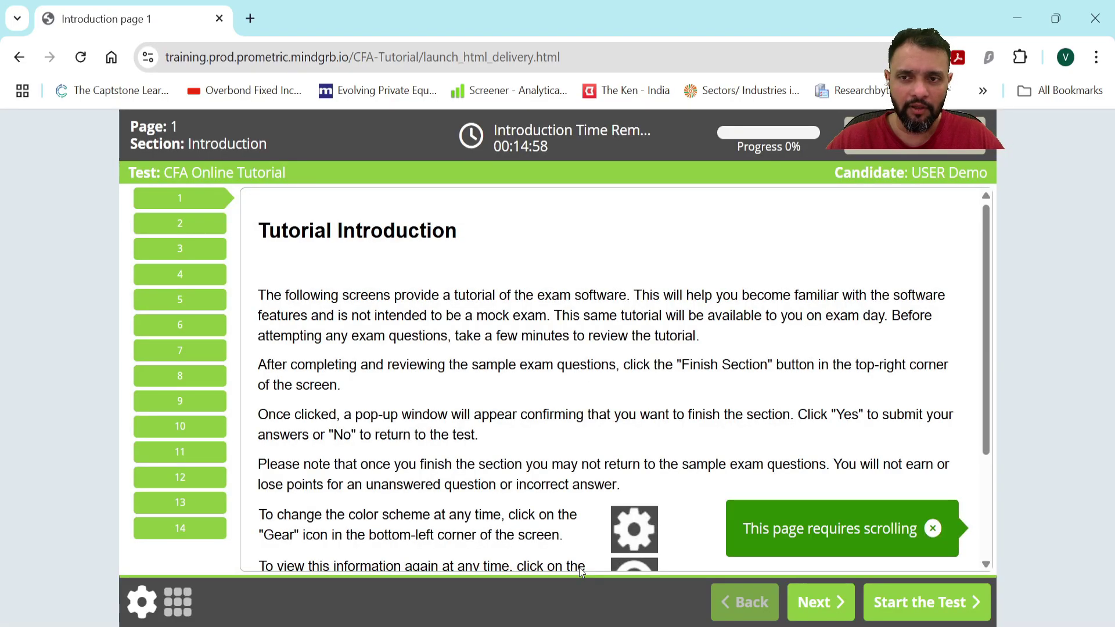
Try selecting introduction text, ending on the sentence about changing the colour scheme
double_click(342, 315)
left_click_drag(364, 326, 604, 466)
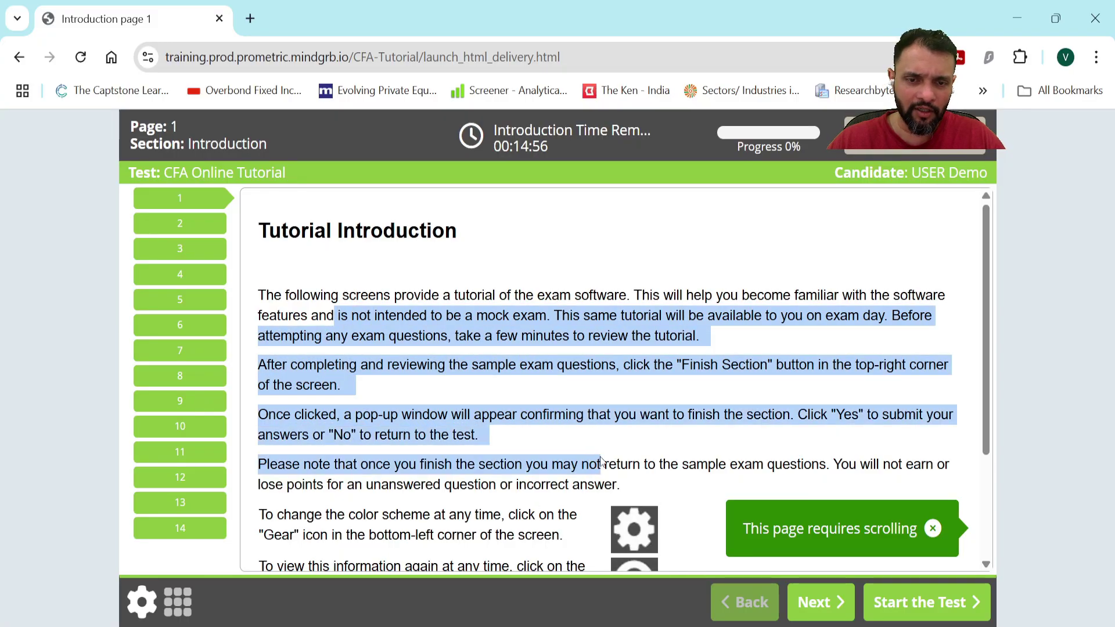
left_click(567, 408)
scroll(567, 408, "down", 2)
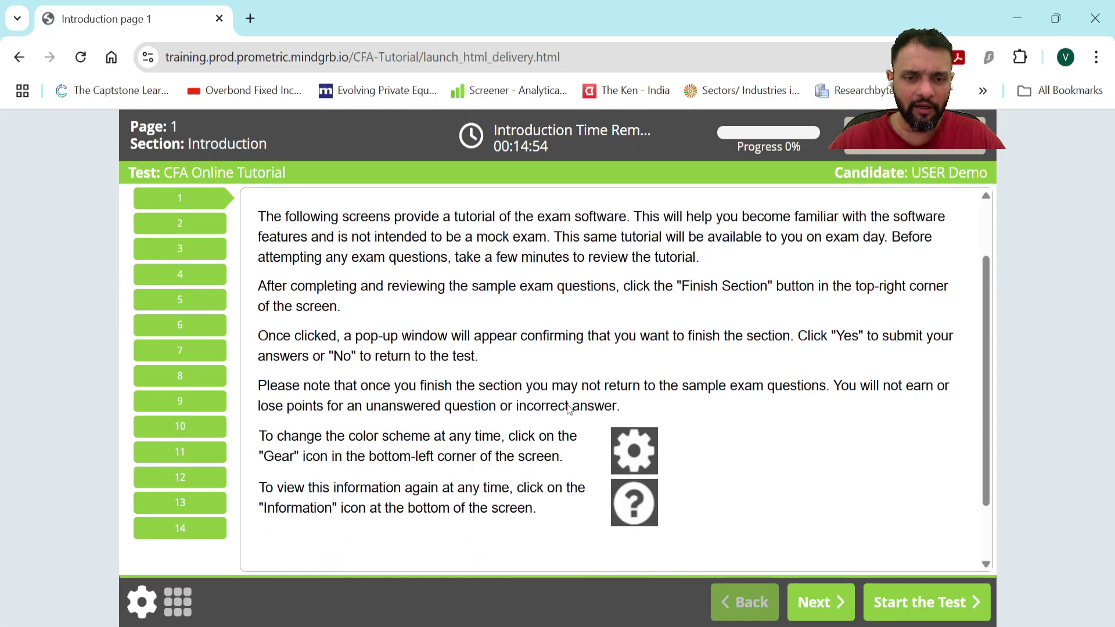
left_click_drag(277, 441, 555, 459)
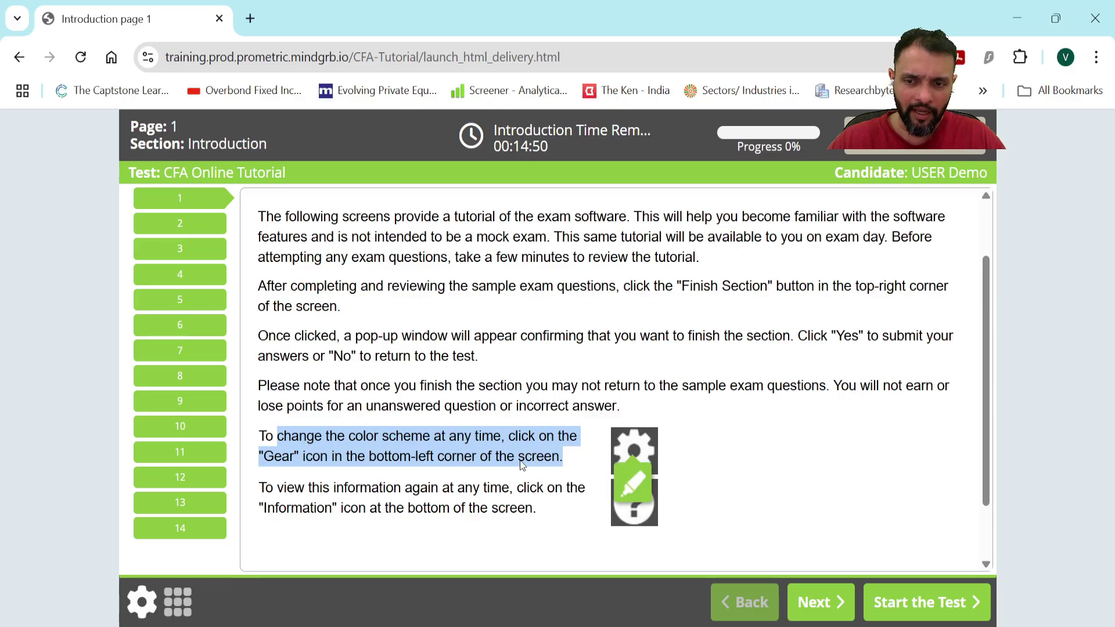
left_click(141, 604)
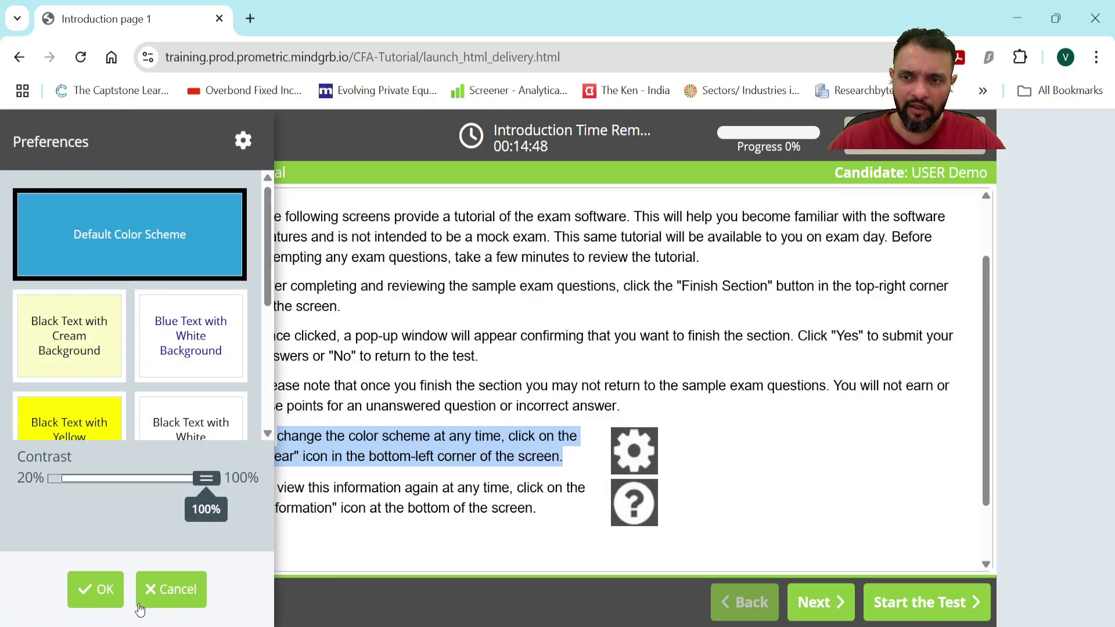
left_click(98, 356)
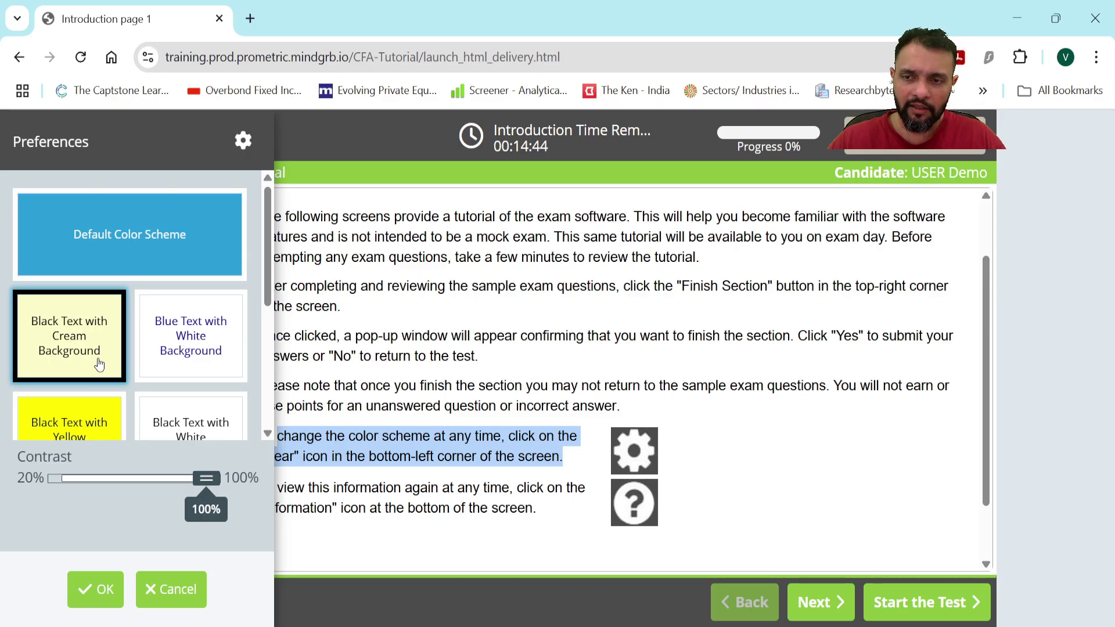
left_click(83, 592)
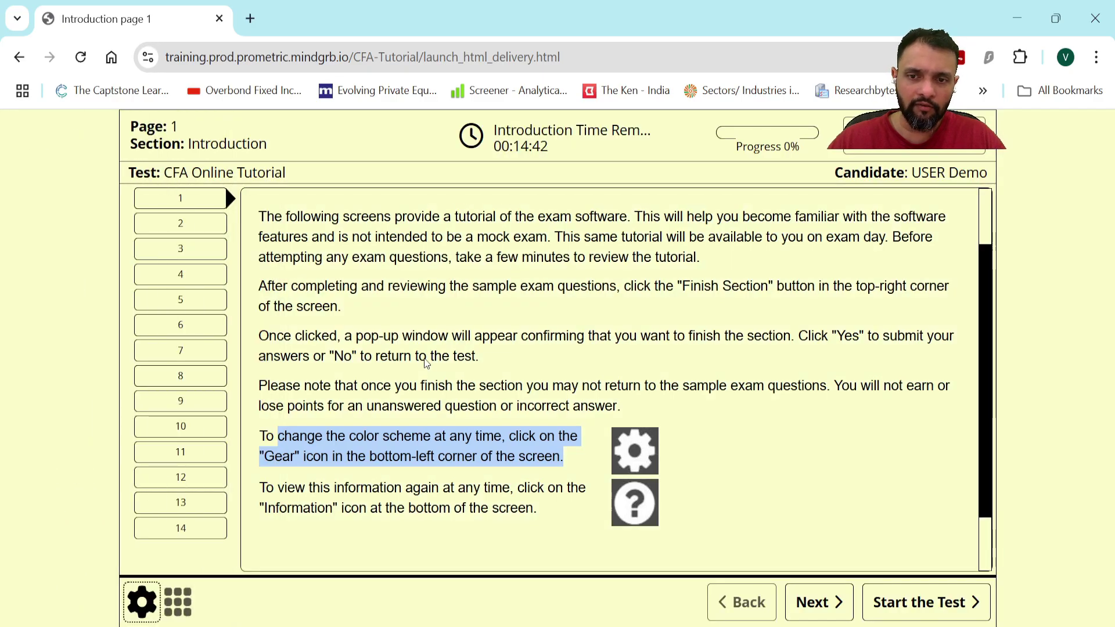
left_click(425, 360)
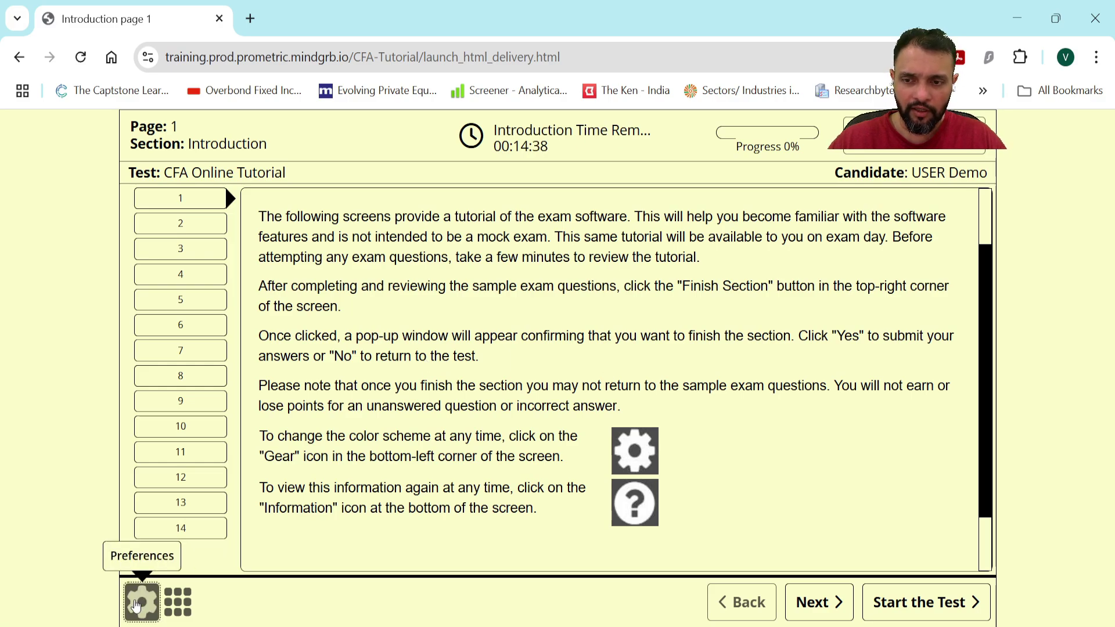
left_click(136, 606)
scroll(203, 383, "down", 3)
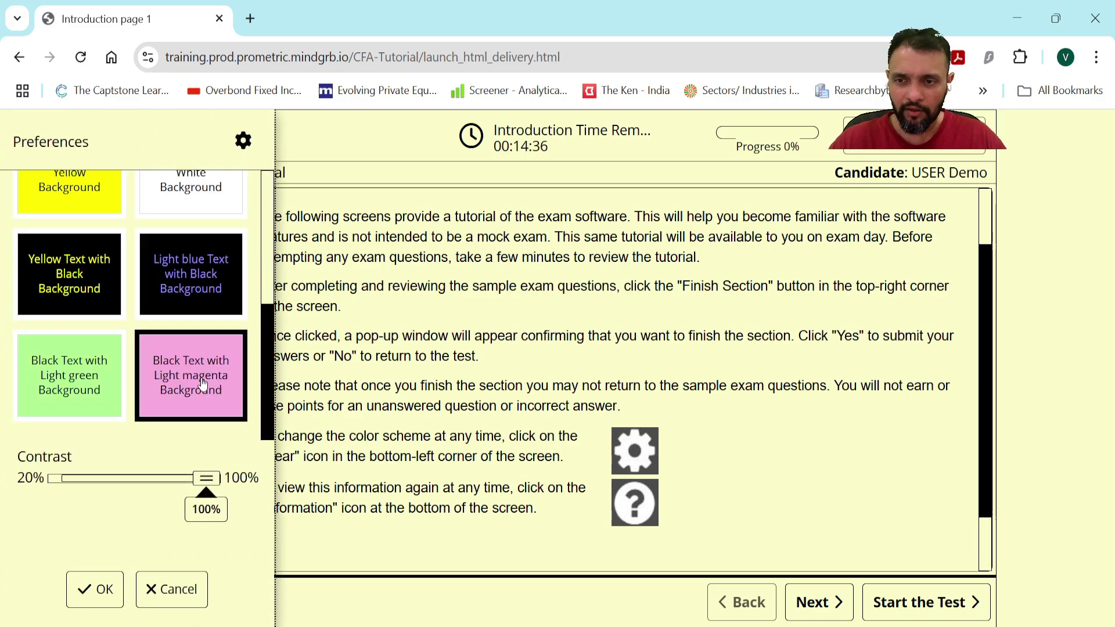
left_click(203, 385)
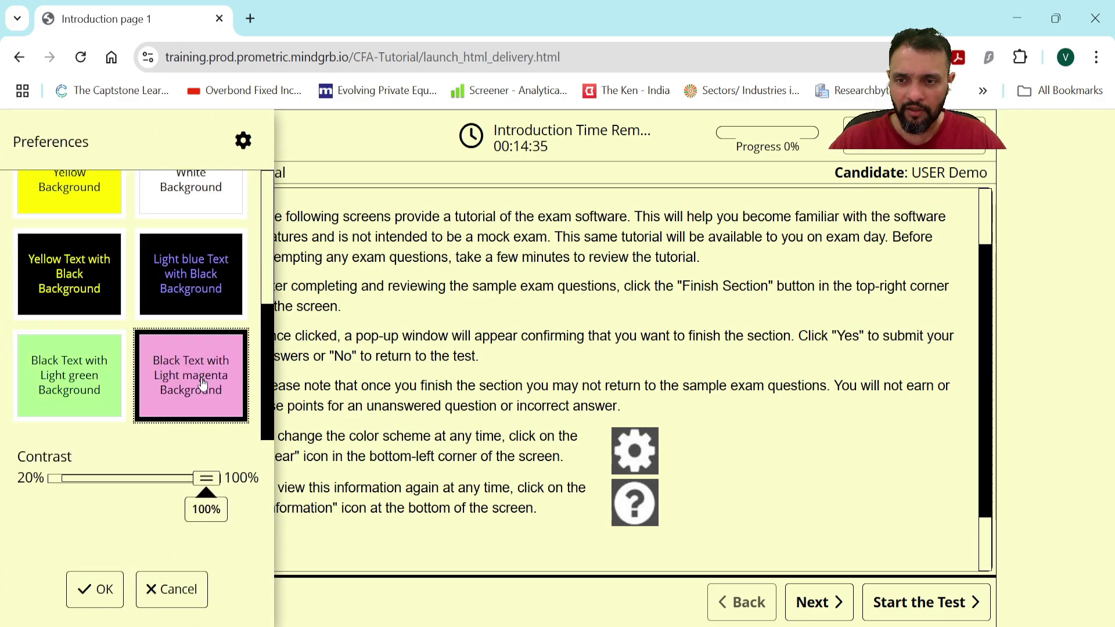
left_click(107, 601)
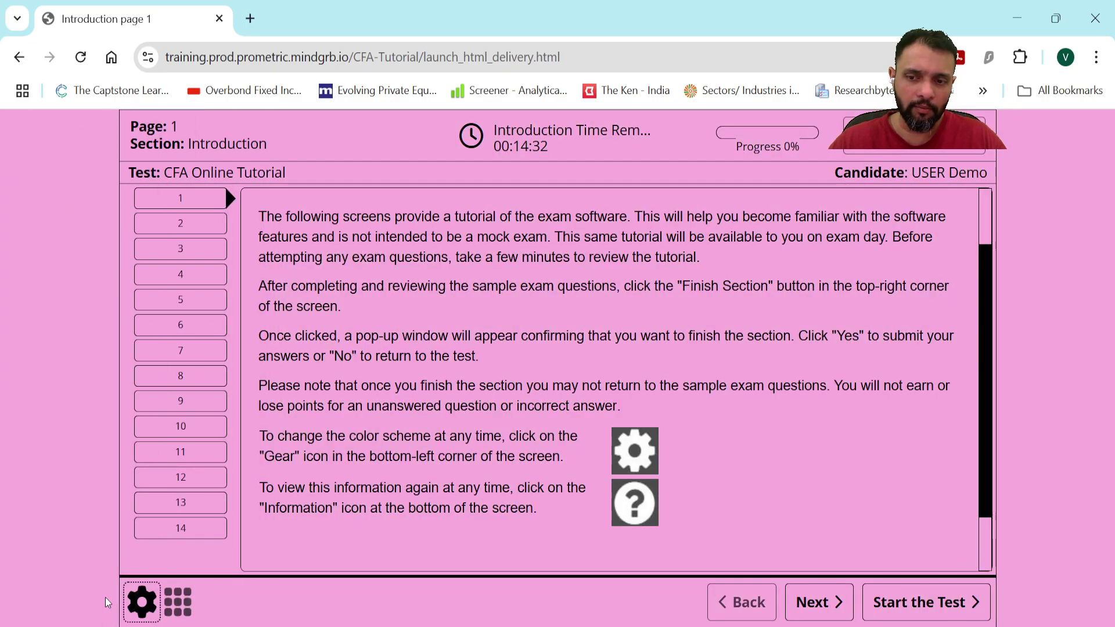
left_click(141, 602)
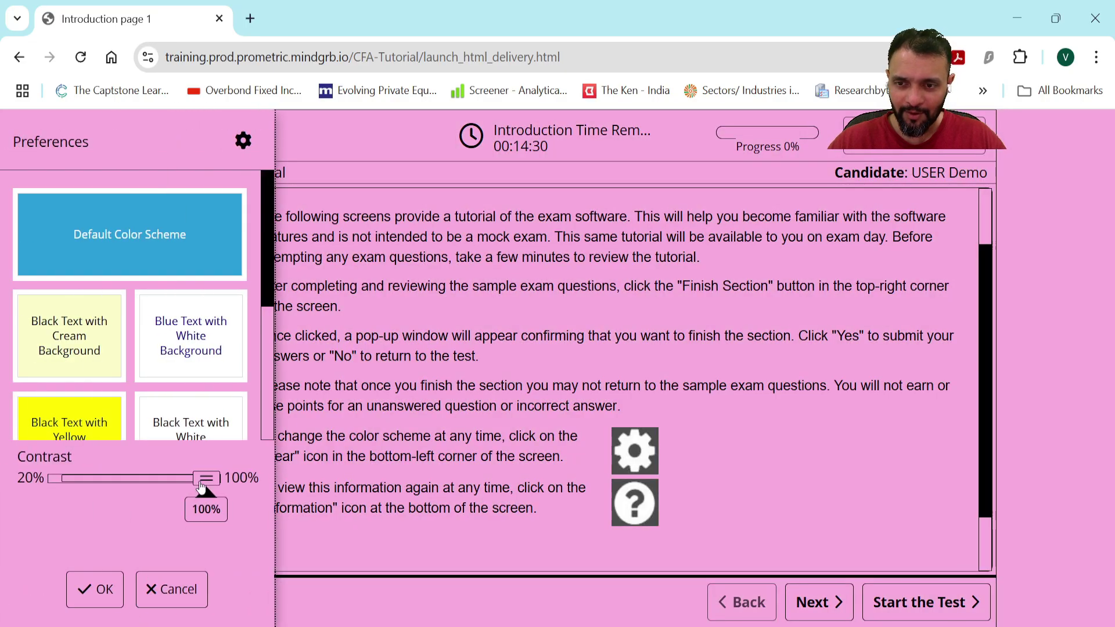
left_click_drag(201, 487, 110, 487)
left_click(110, 599)
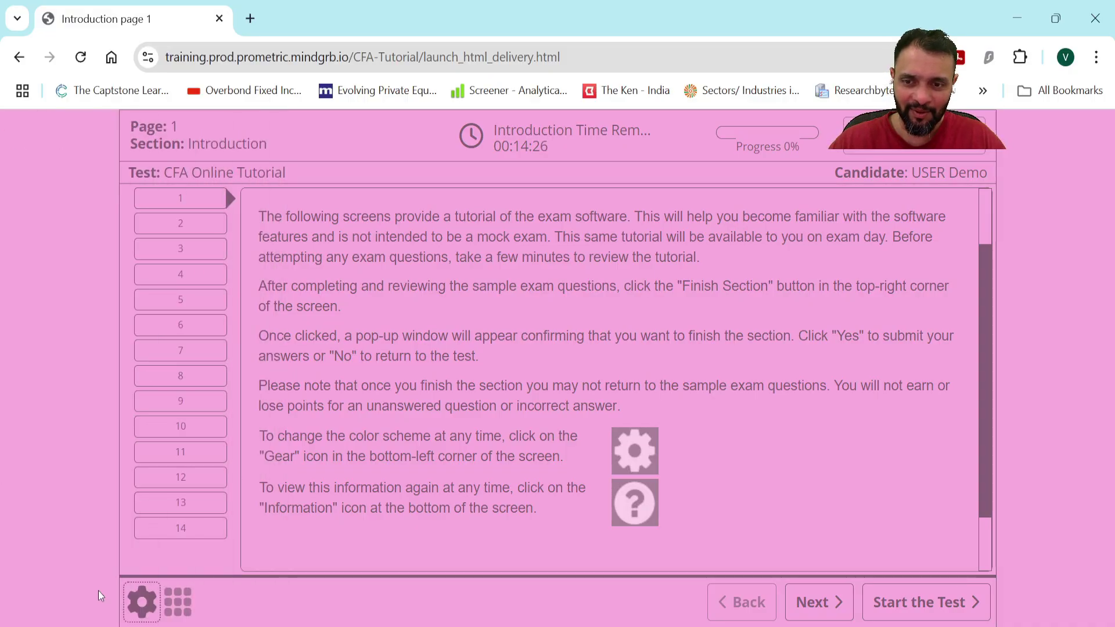
left_click(142, 602)
left_click(144, 222)
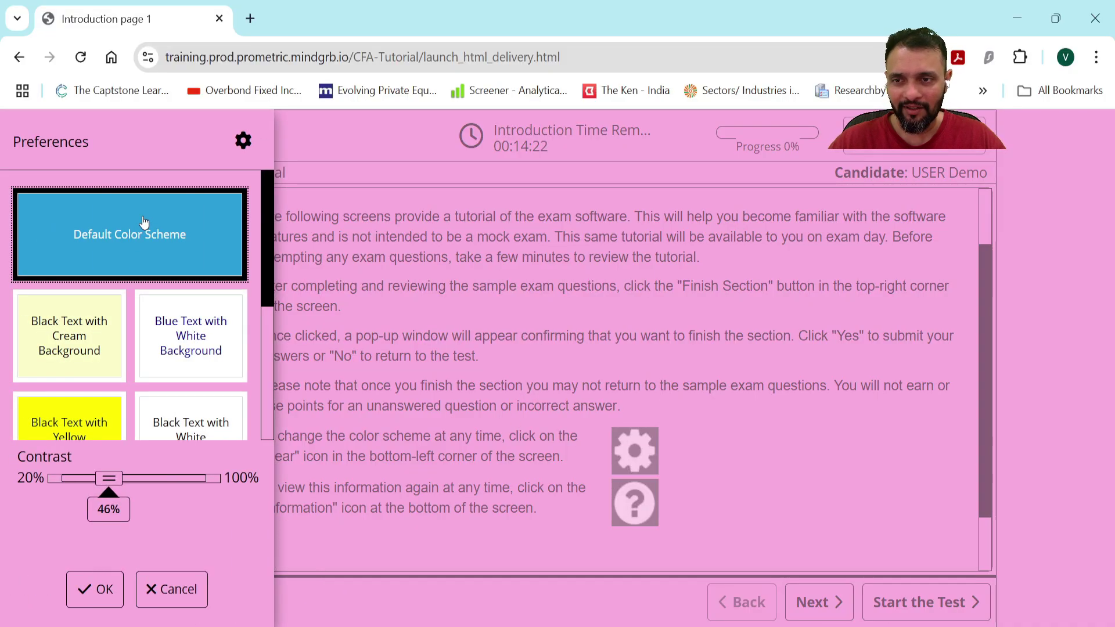
left_click(96, 590)
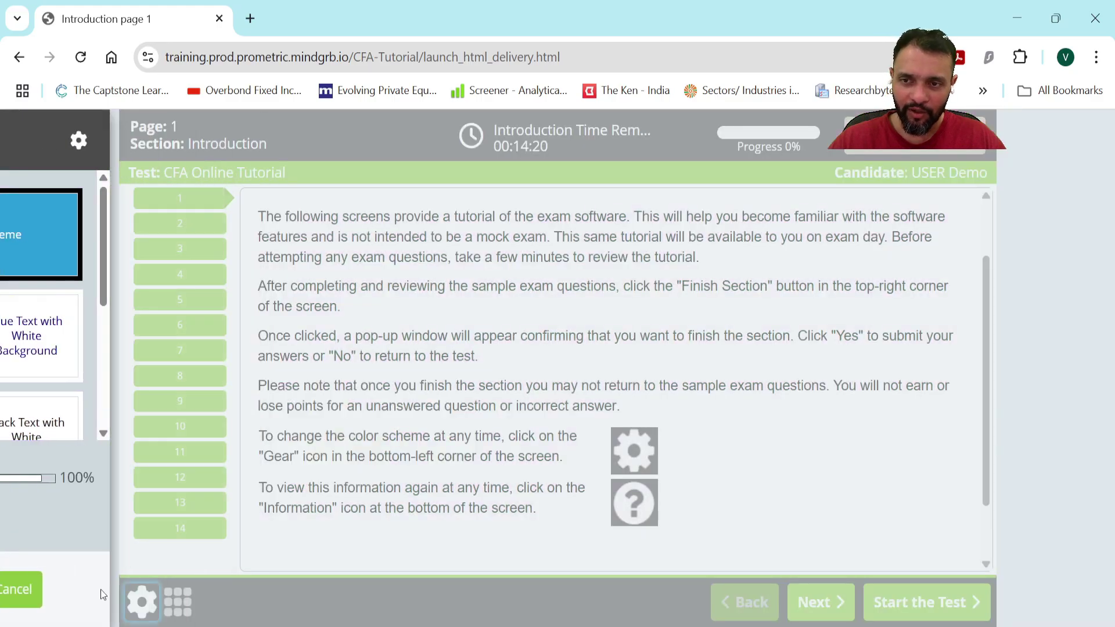
left_click(142, 602)
left_click_drag(109, 478, 216, 478)
left_click(83, 595)
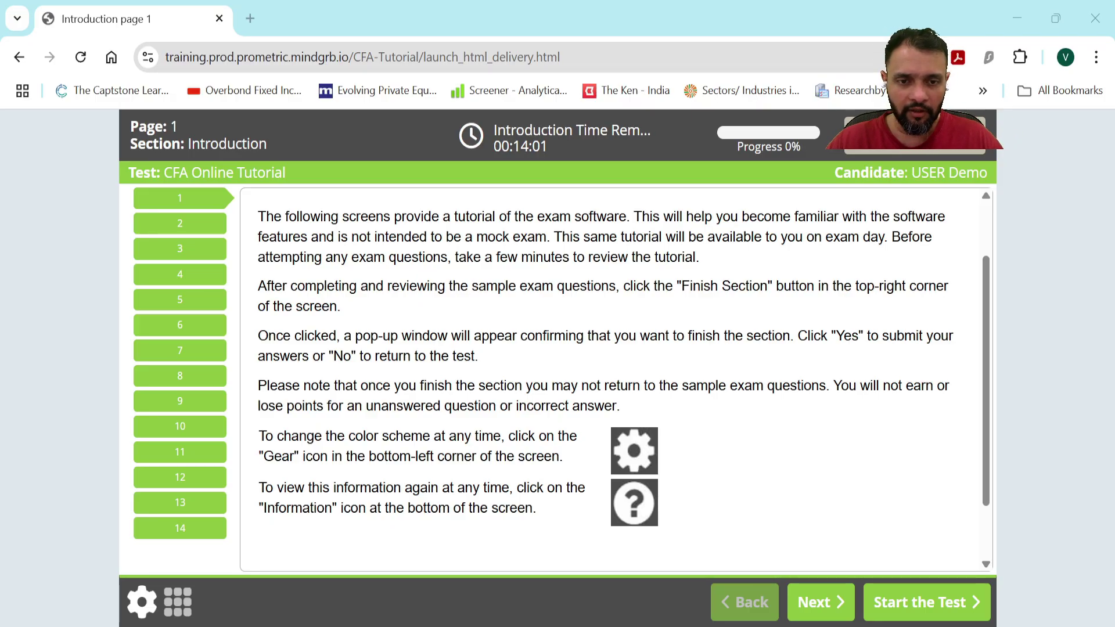
Start the test to bring up Section 1, Question 1 on GIPS verification
left_click(877, 609)
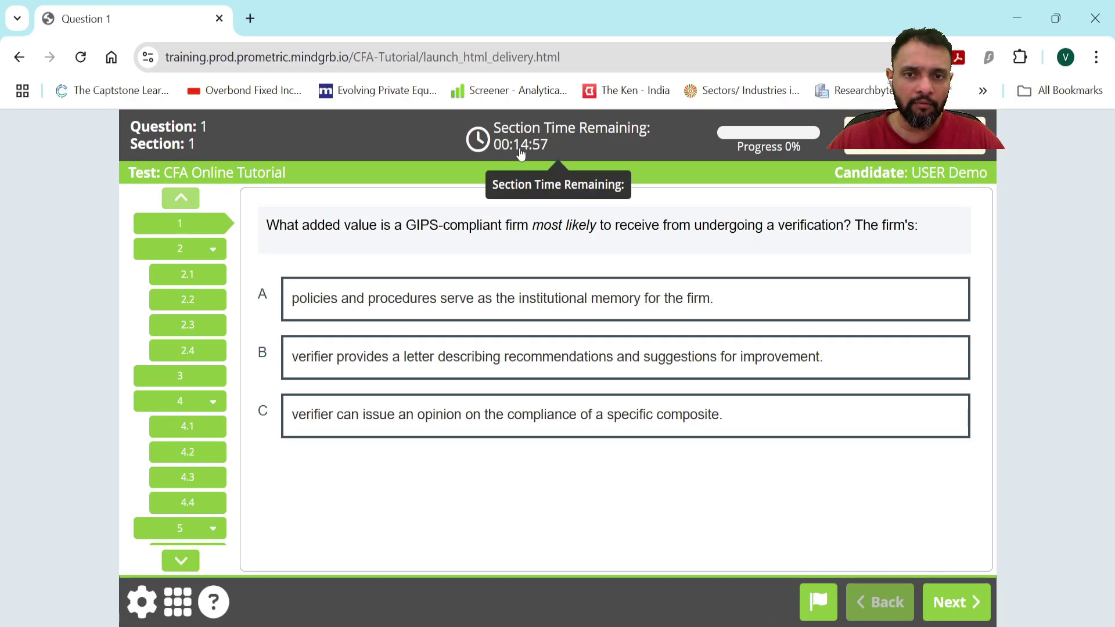
key("ctrl+plus")
key("ctrl+plus")
key("ctrl+plus")
key("ctrl+minus")
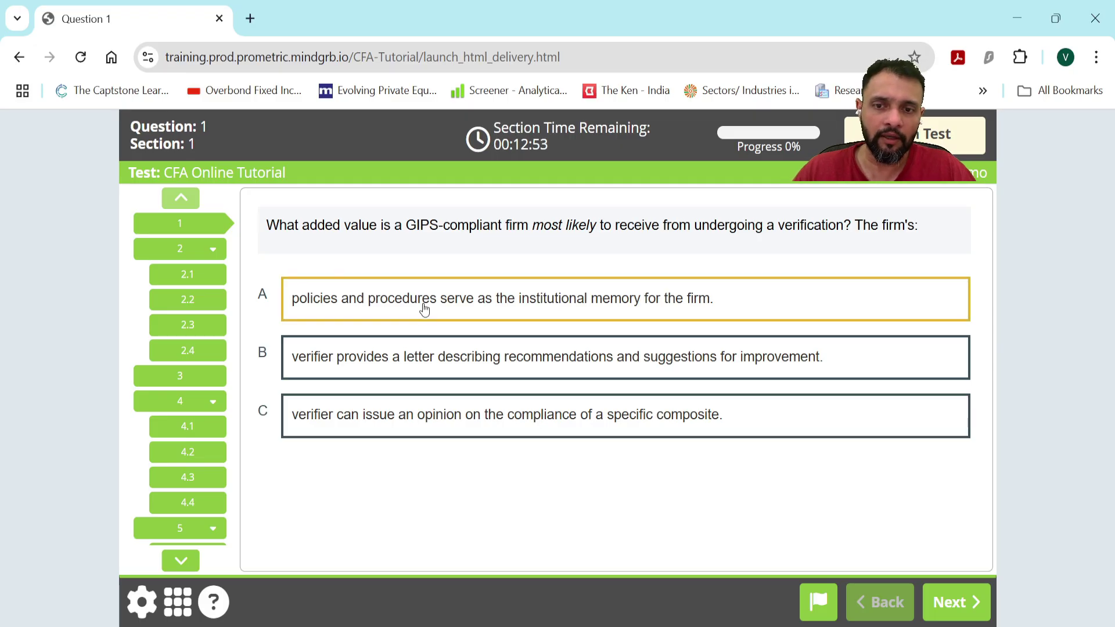
Answer Question 1 with option B and strike out options A and C
left_click(413, 360)
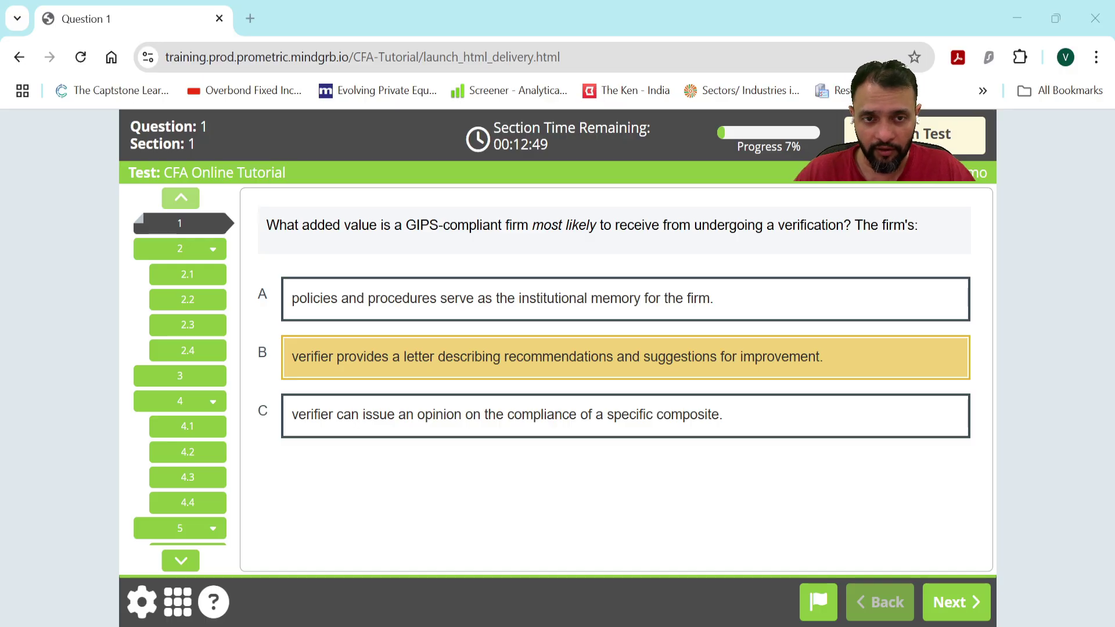
right_click(408, 299)
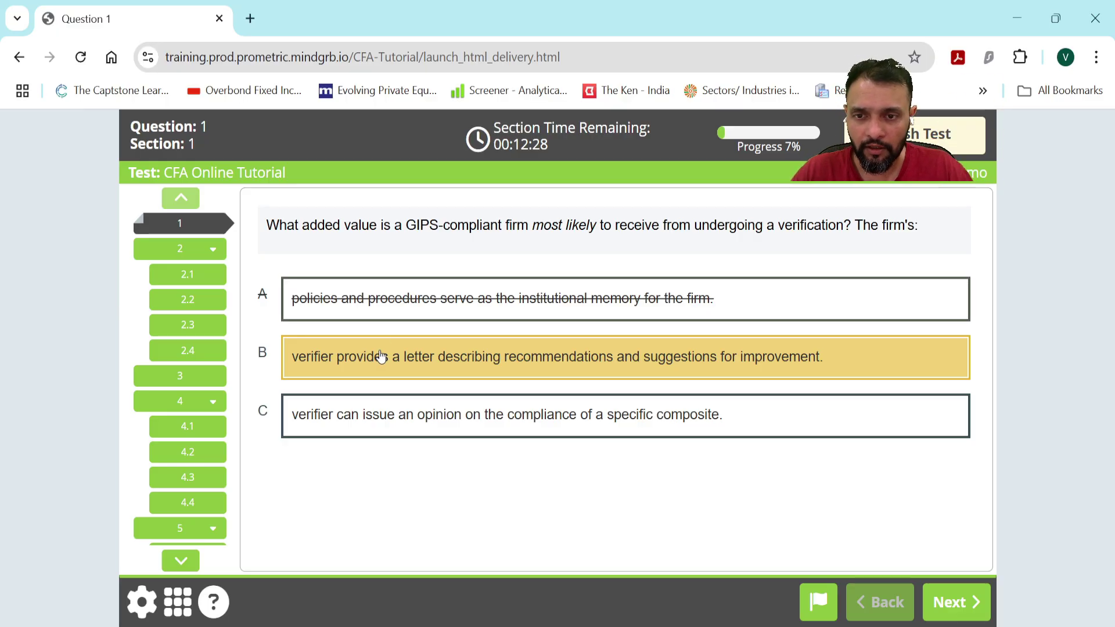
left_click(378, 355)
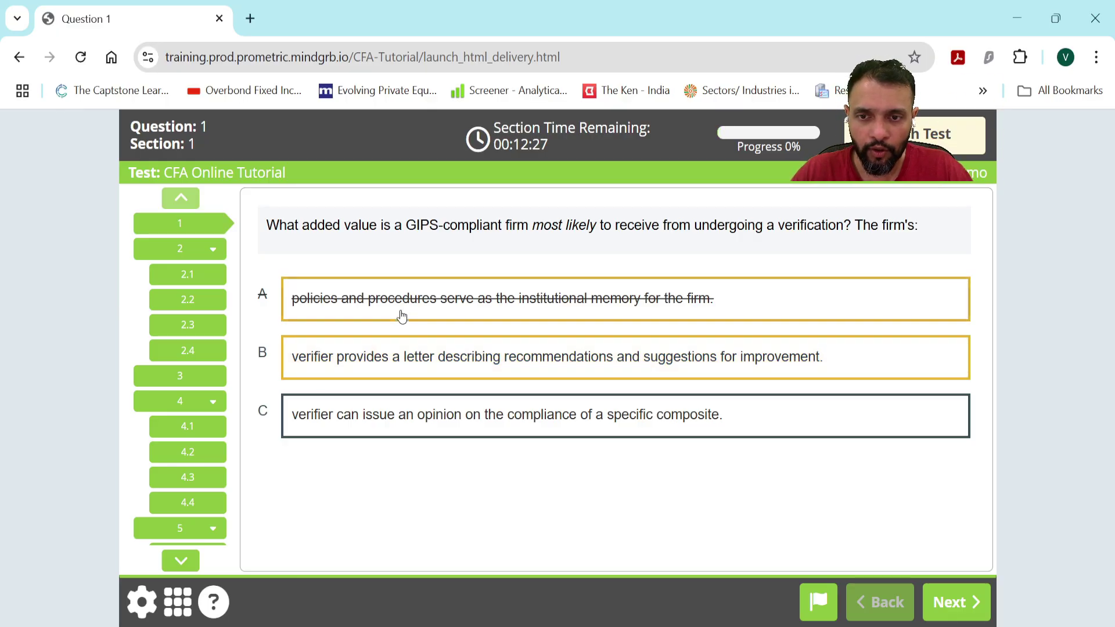
left_click(411, 298)
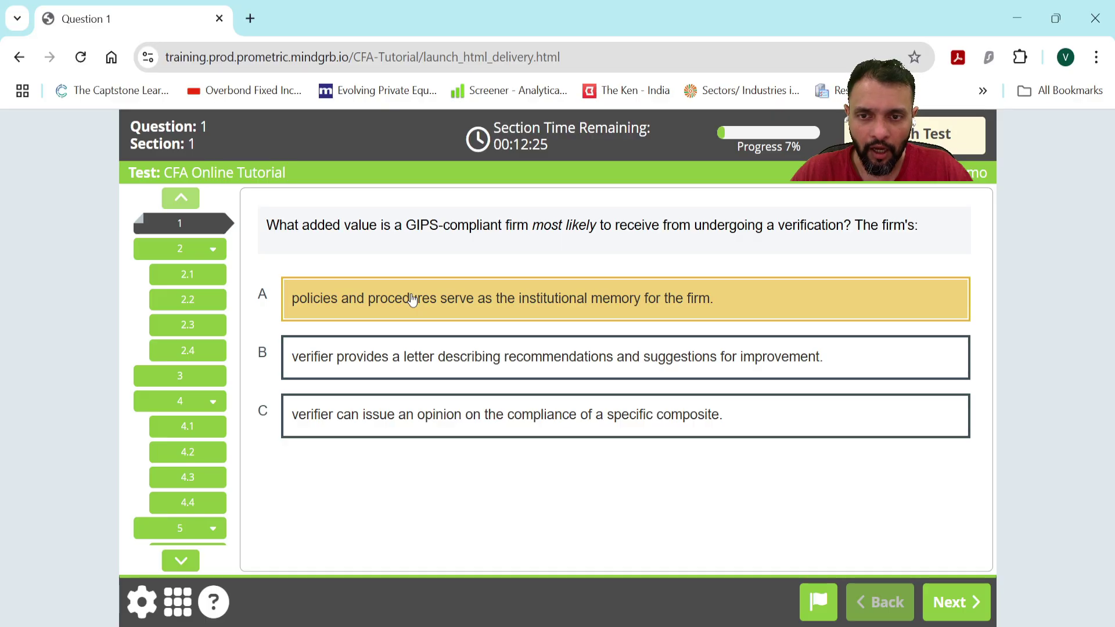
right_click(411, 299)
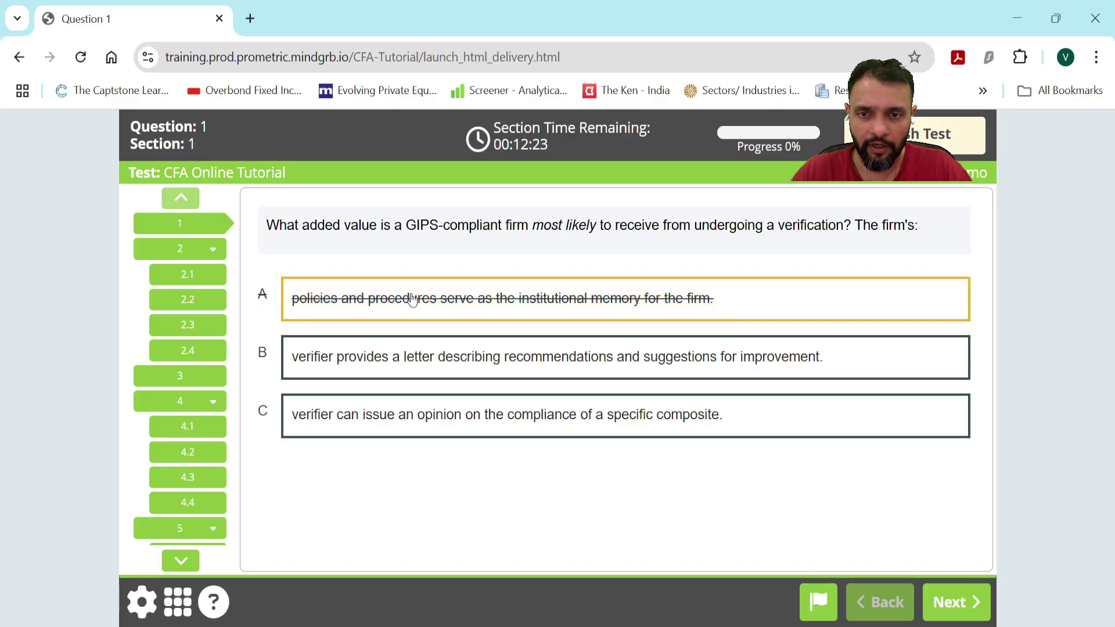
right_click(384, 431)
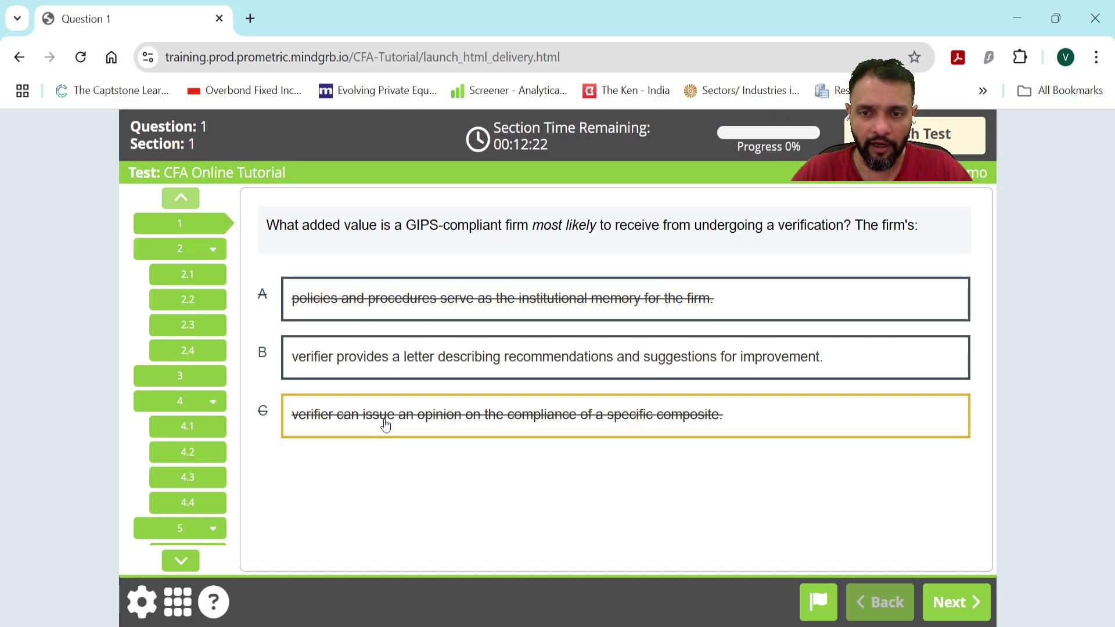
left_click(391, 372)
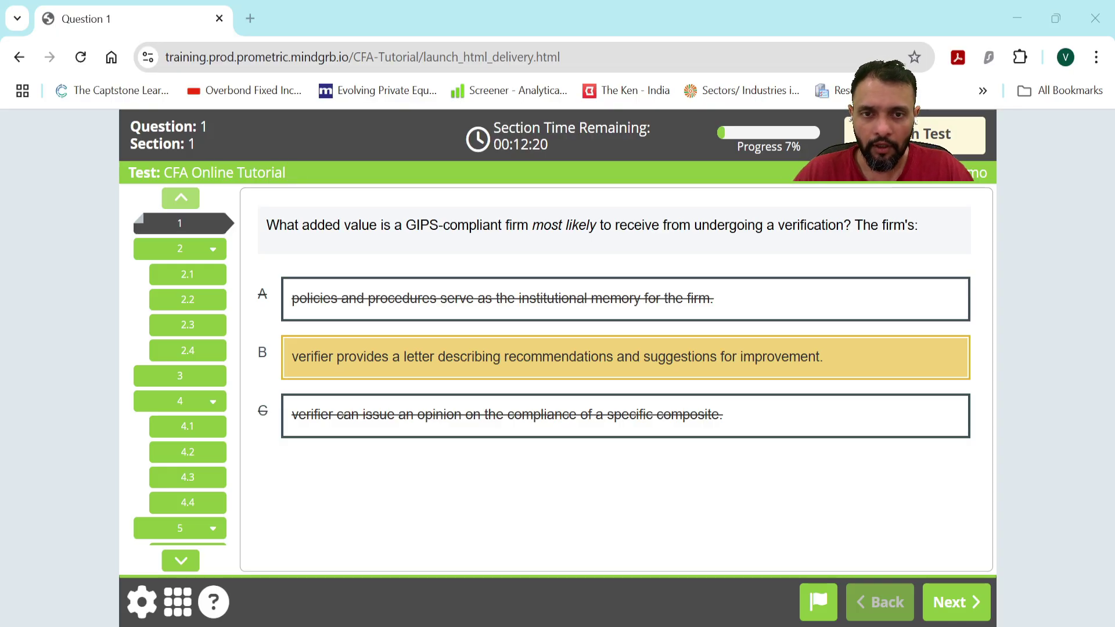
Answer Question 3 with 0.06, flag it for review, and move to Question 4.1
left_click(187, 386)
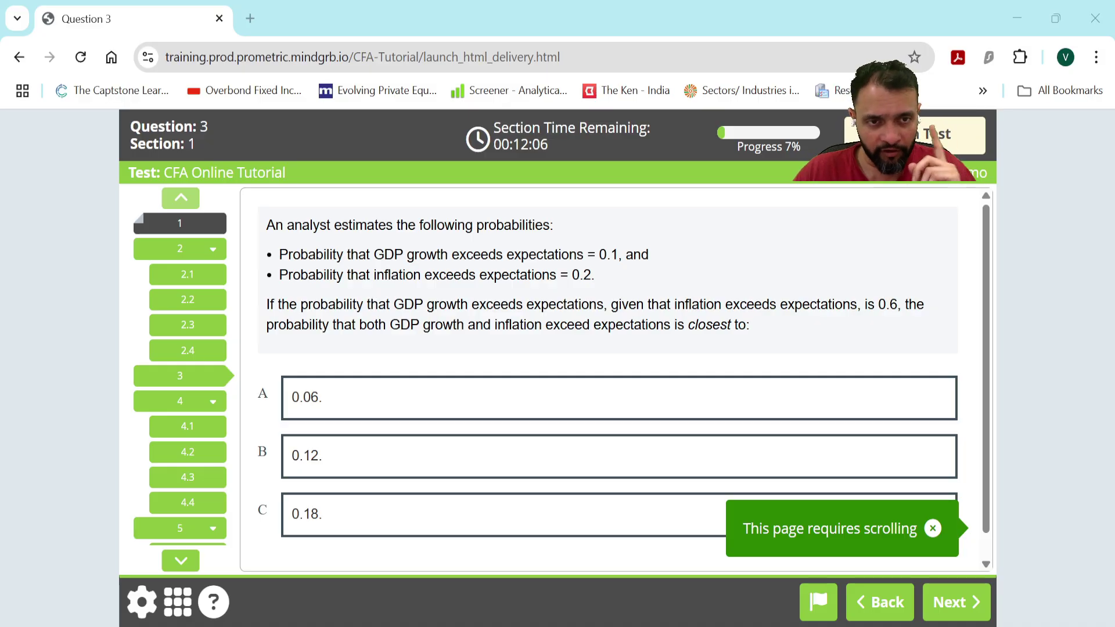
left_click(348, 406)
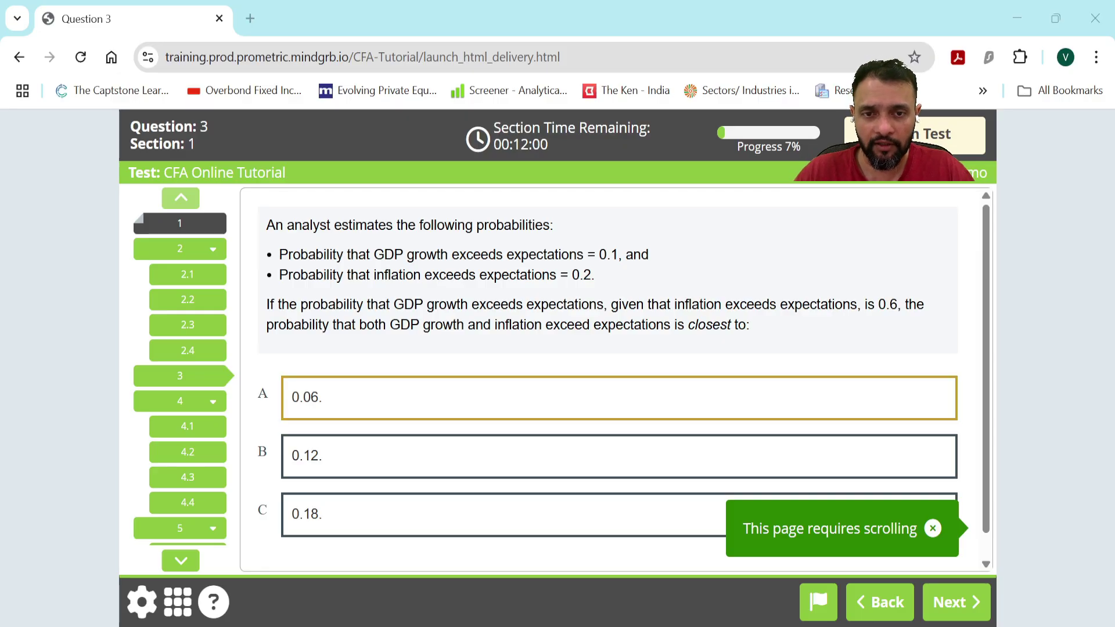
left_click(349, 410)
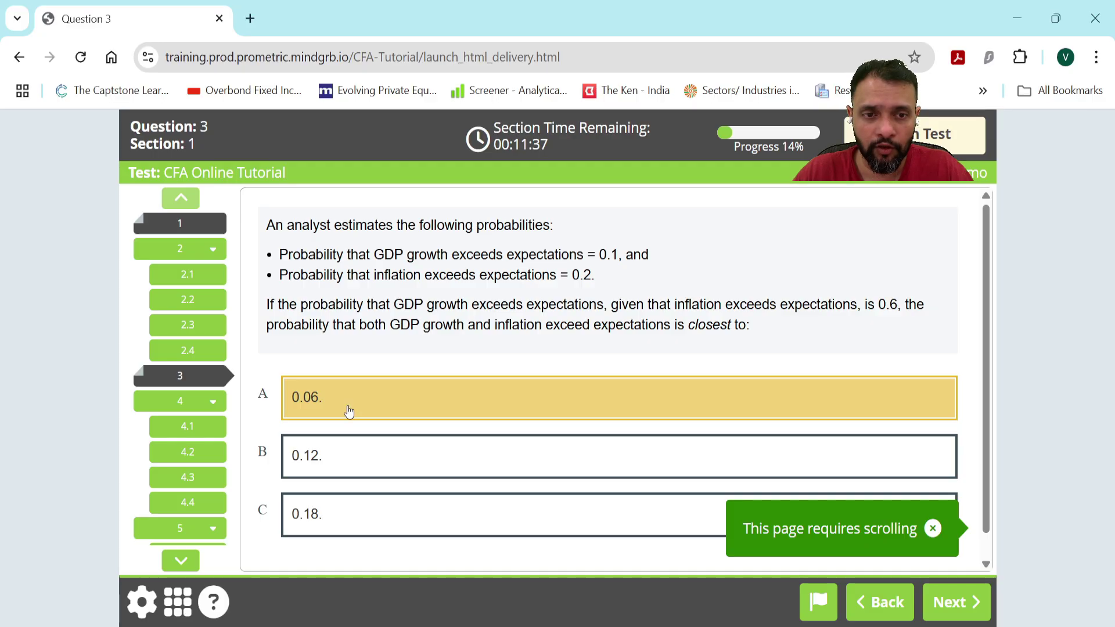
left_click(824, 605)
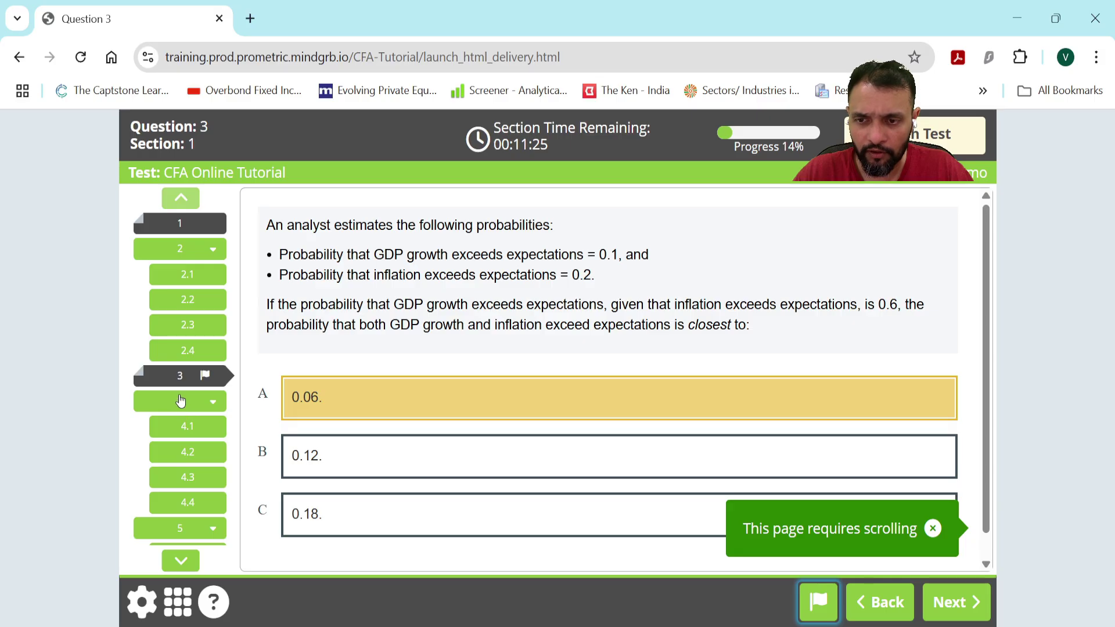
left_click(191, 433)
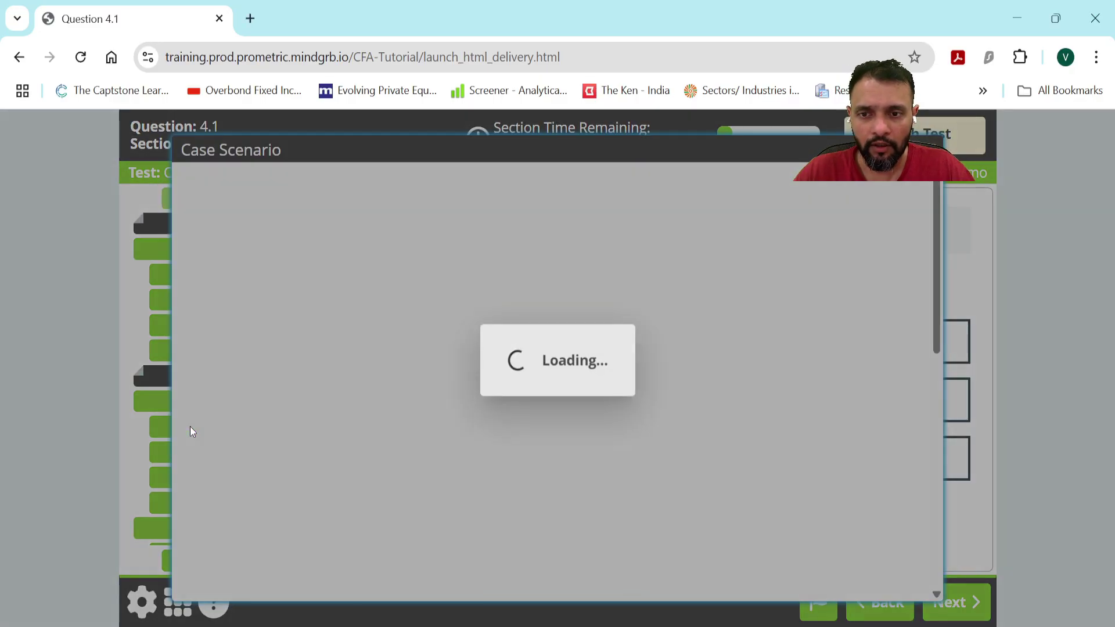
Read through the OPDL case scenario for Question 4.1, repositioning its window, then close it
scroll(601, 270, "down", 7)
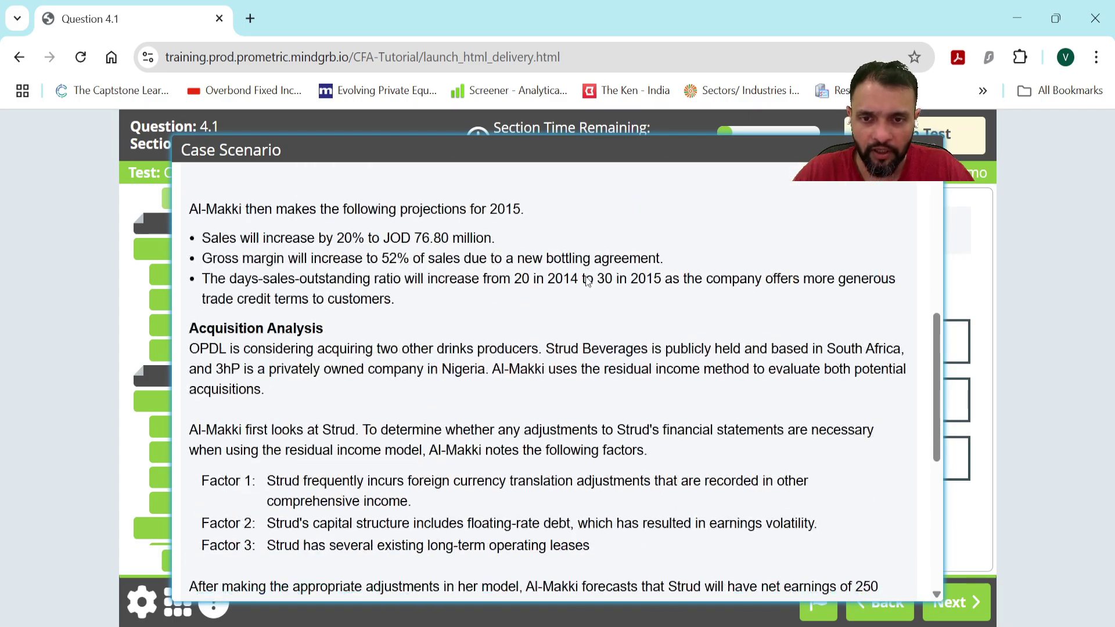
left_click_drag(644, 144, 817, 171)
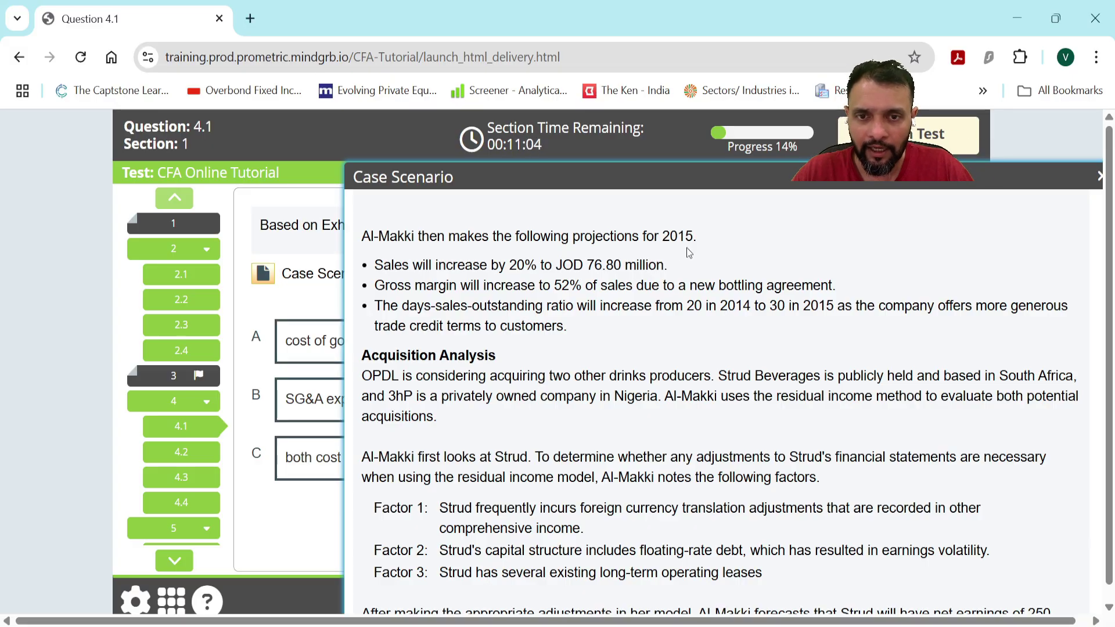
left_click(346, 169)
left_click_drag(346, 169, 332, 155)
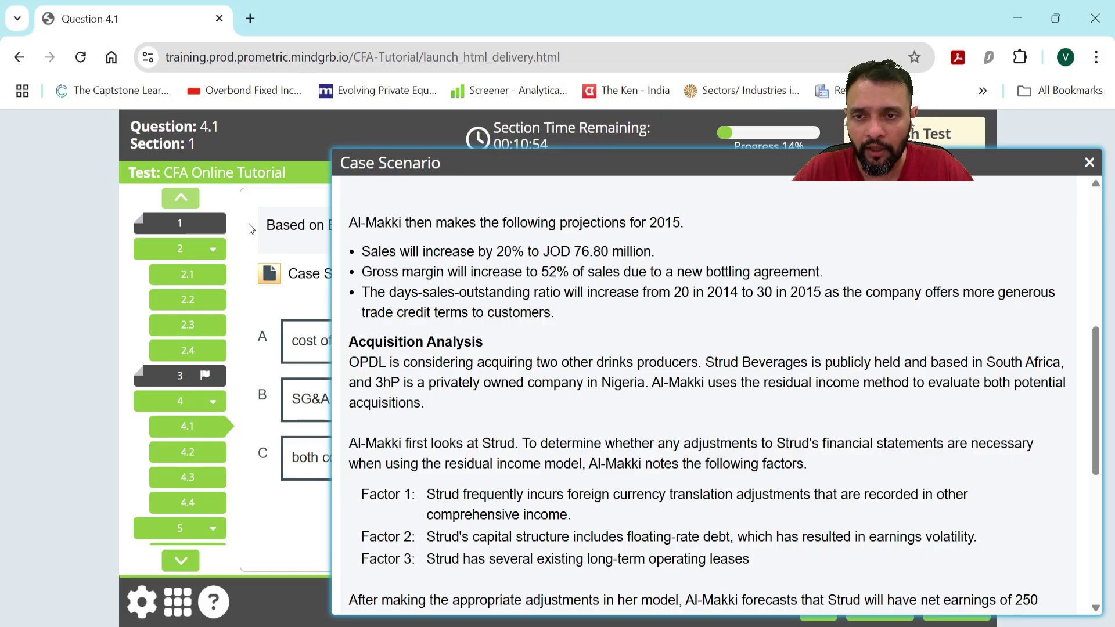
left_click_drag(249, 224, 862, 215)
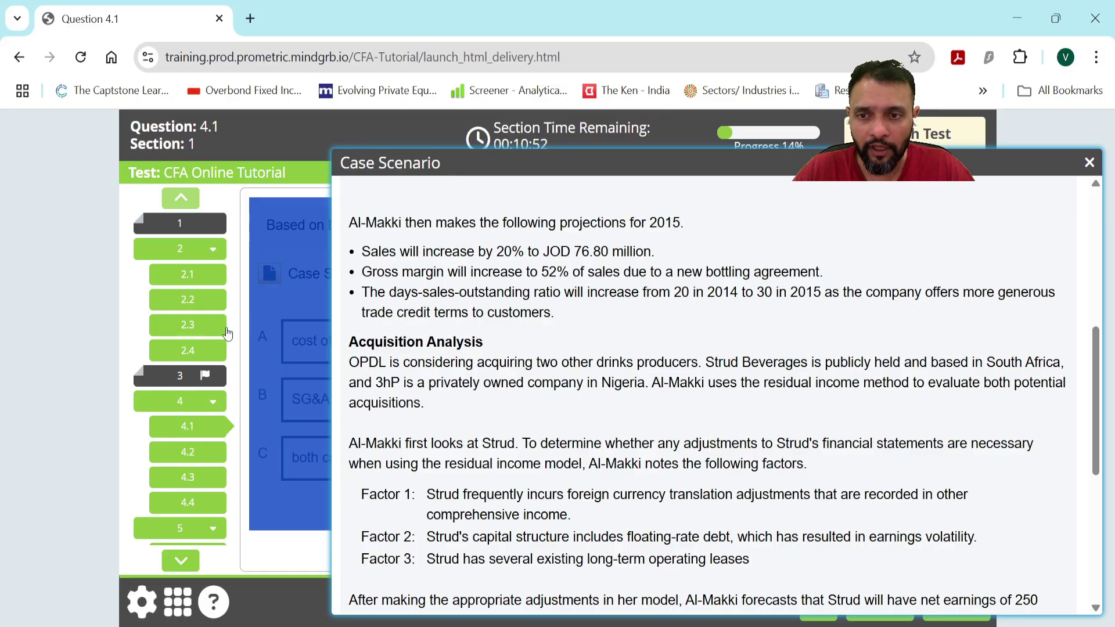
left_click(274, 301)
scroll(550, 246, "down", 3)
scroll(550, 246, "up", 4)
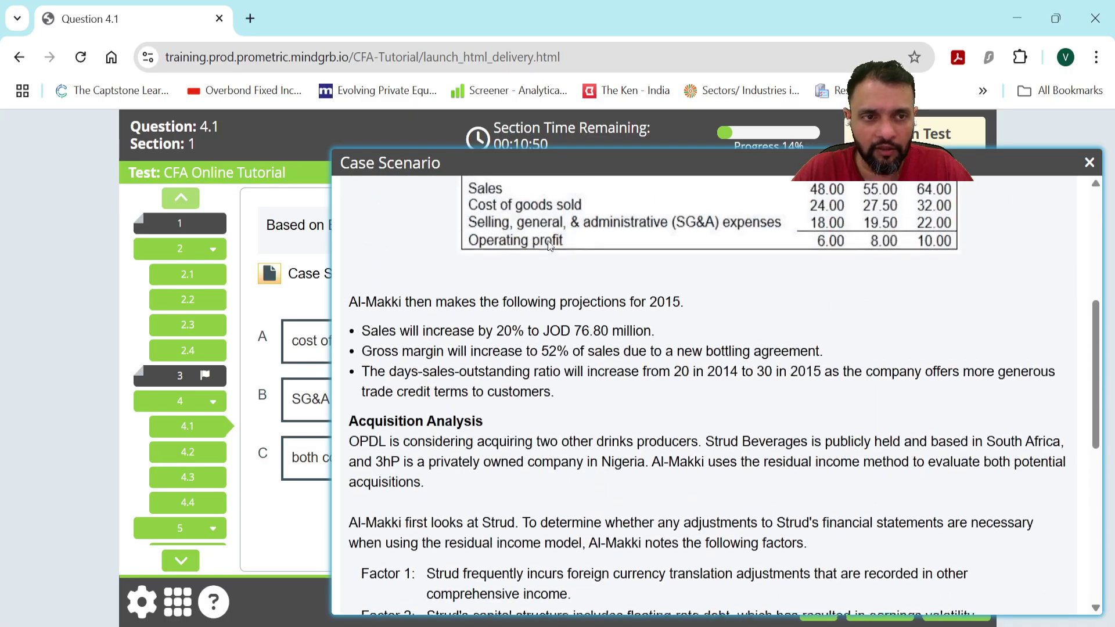
left_click(1090, 163)
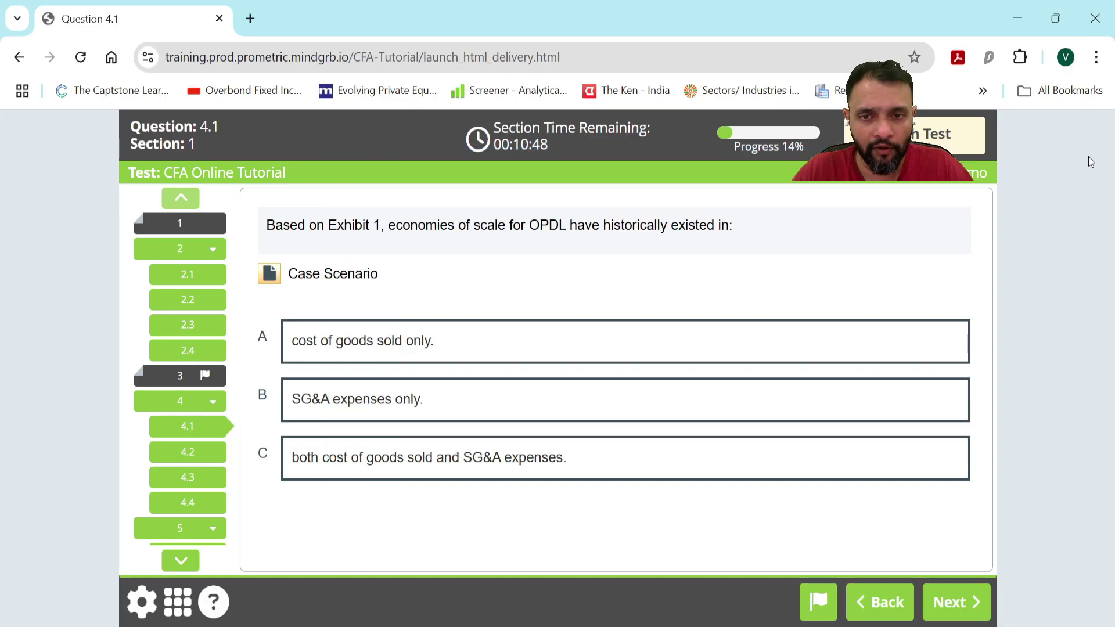
Answer Question 4.1 with cost of goods sold only, then open Question 4.2 and dismiss its case scenario
left_click(407, 348)
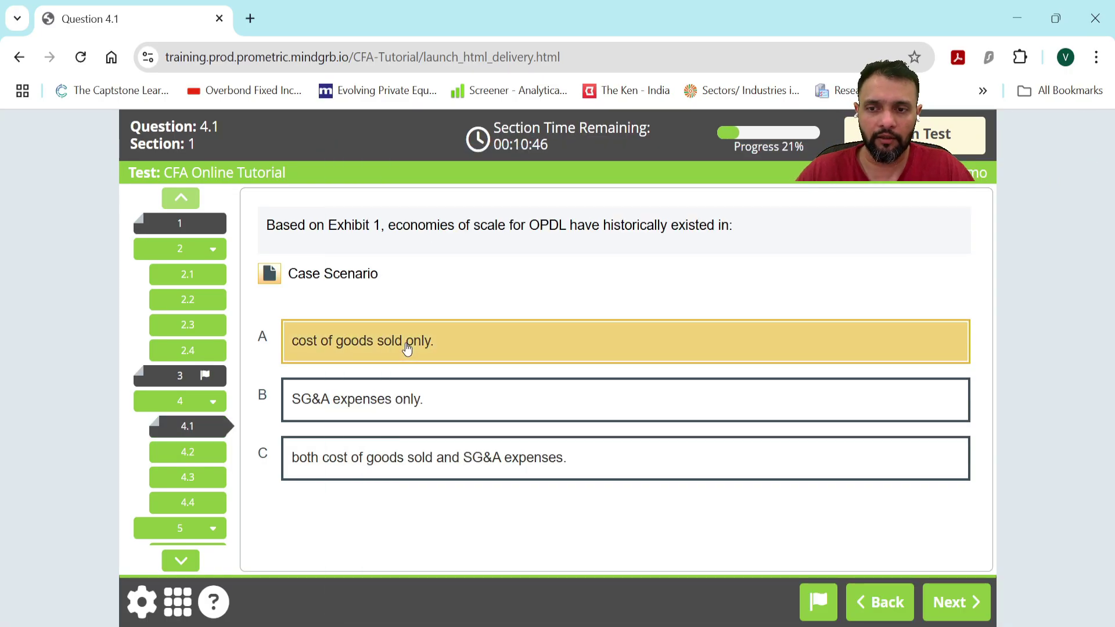
left_click(184, 461)
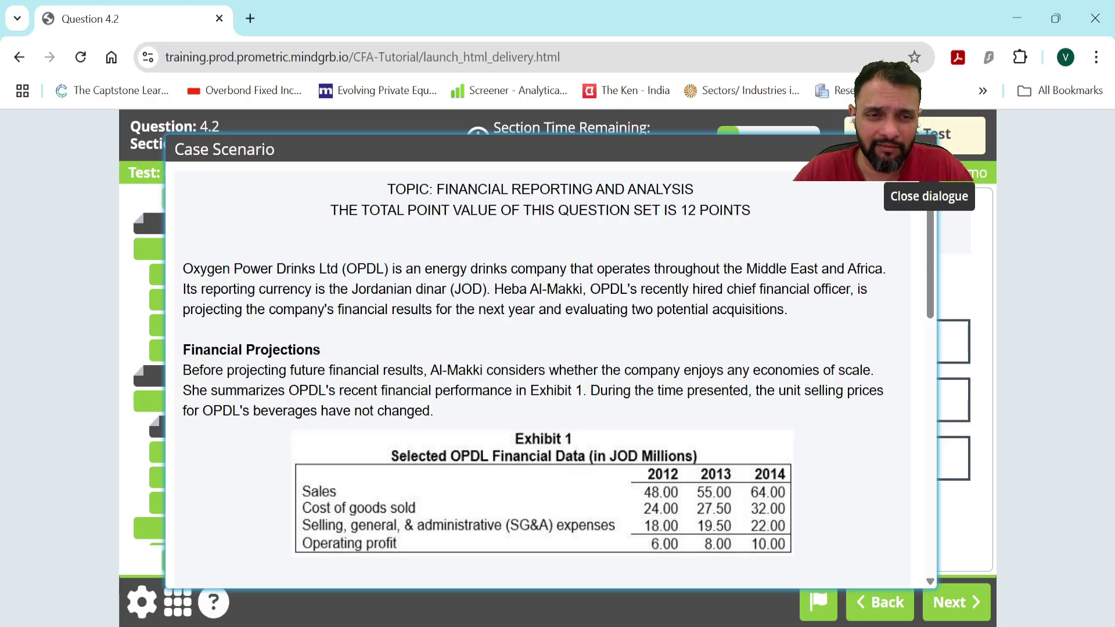
left_click(924, 149)
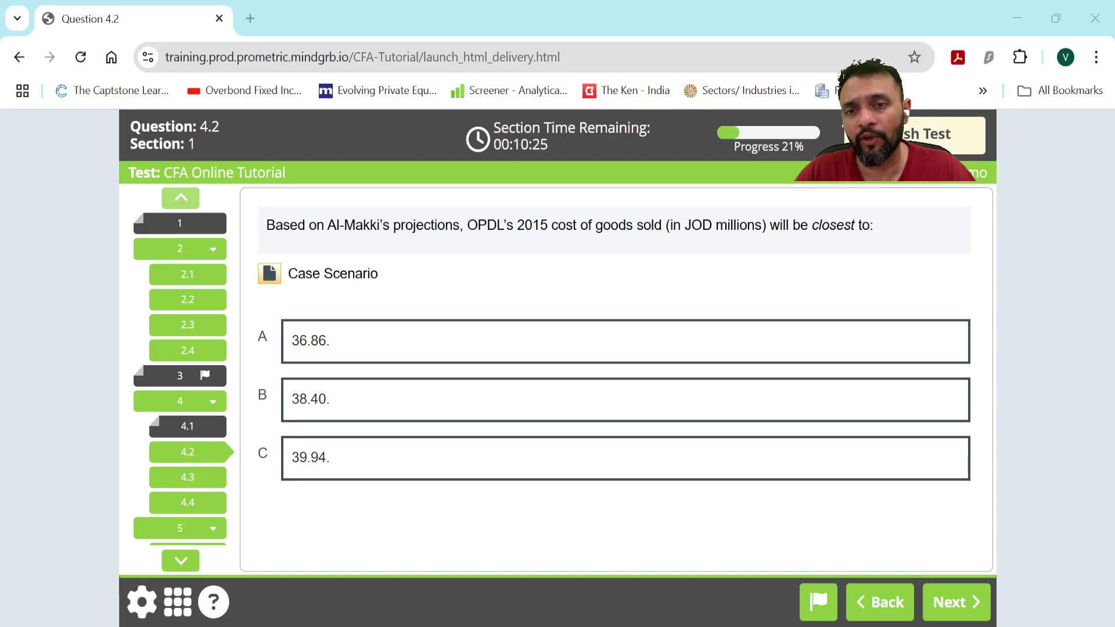
left_click(176, 603)
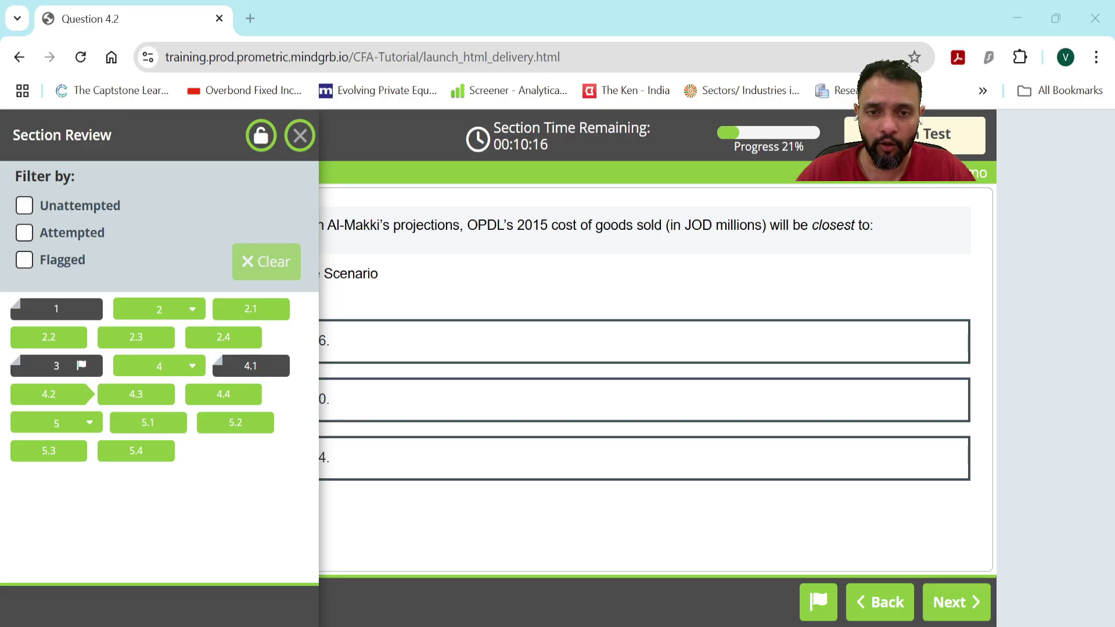
Filter Section Review by Attempted, then Unattempted, and jump to Question 5.4, closing its case scenario
key("Tab")
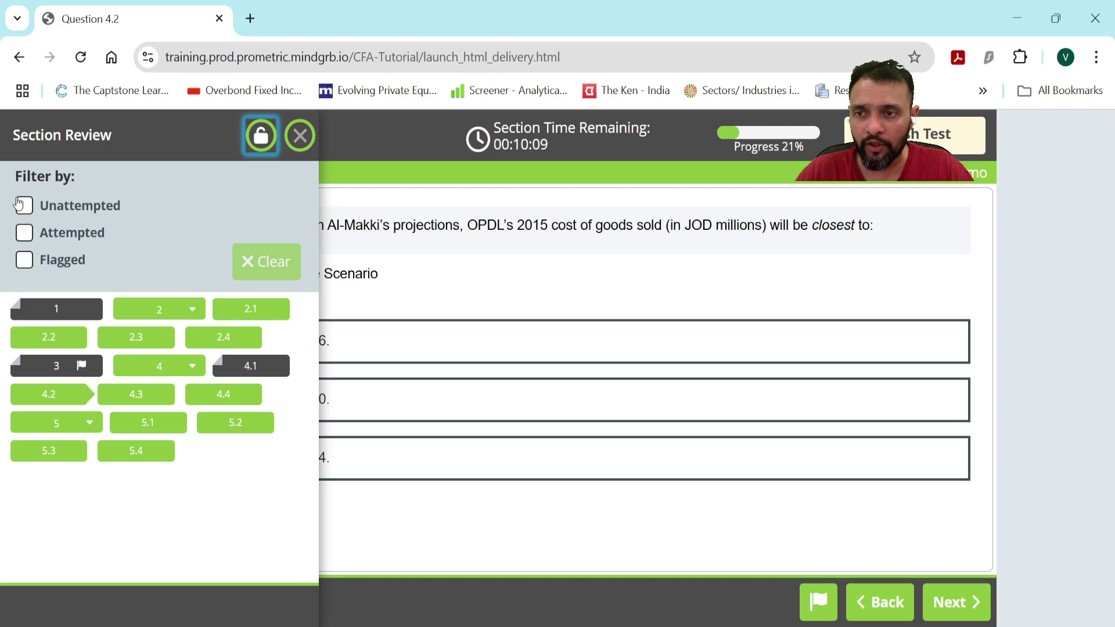
left_click(23, 235)
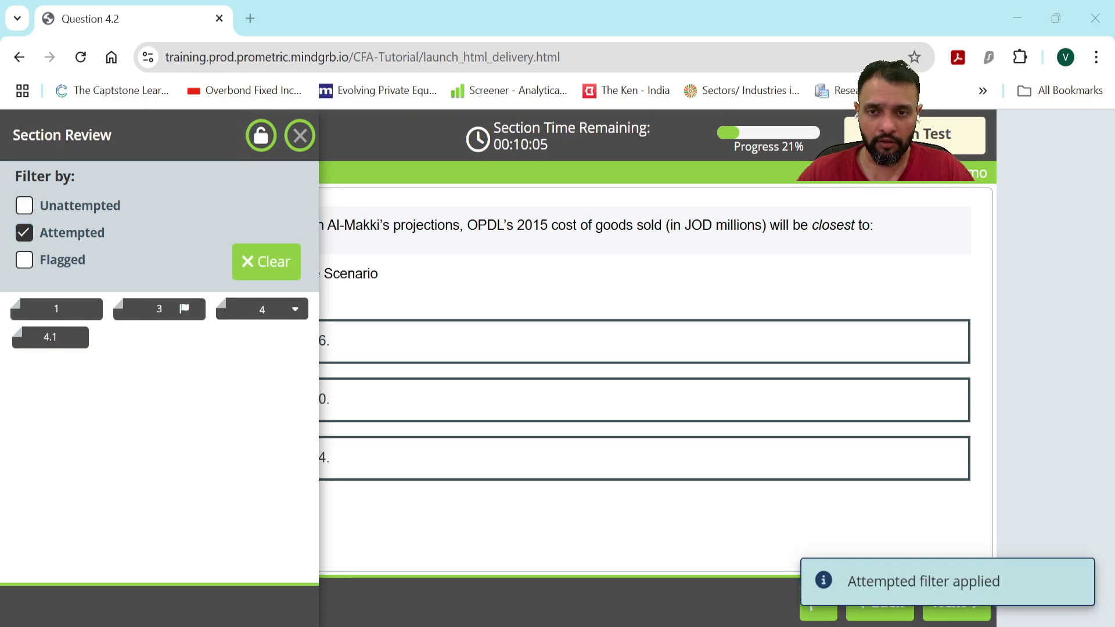
left_click(24, 233)
left_click(23, 205)
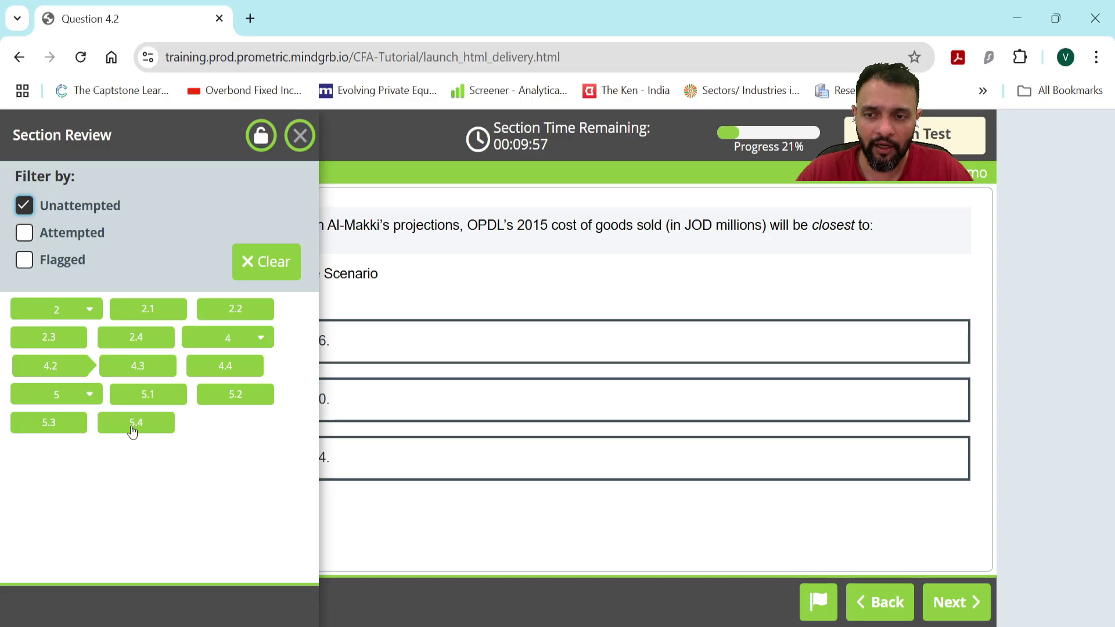
left_click(133, 429)
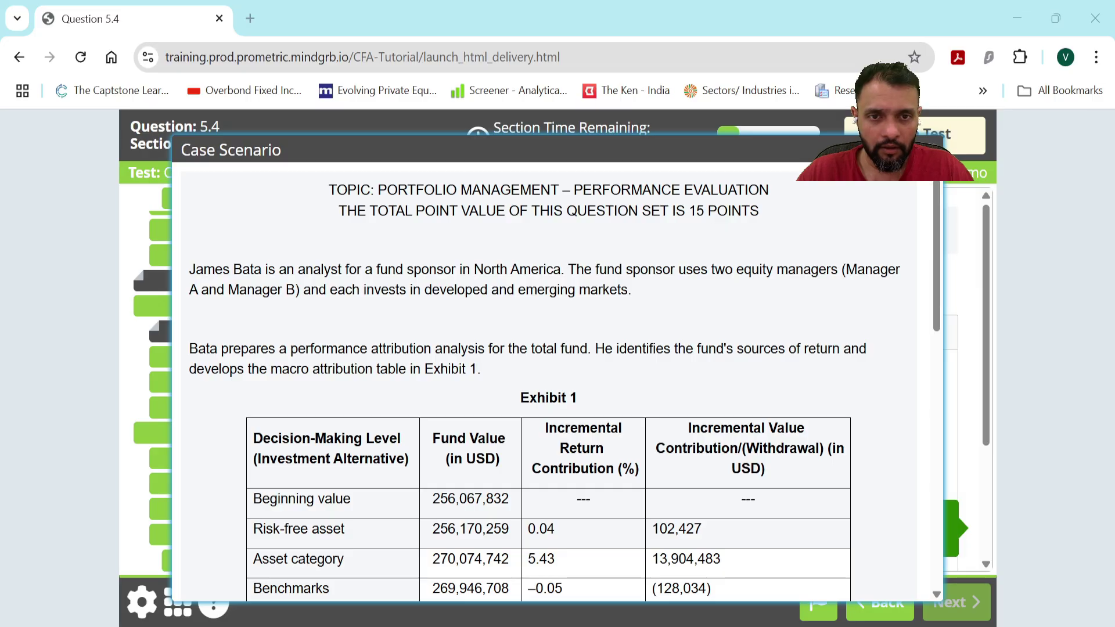
left_click(933, 150)
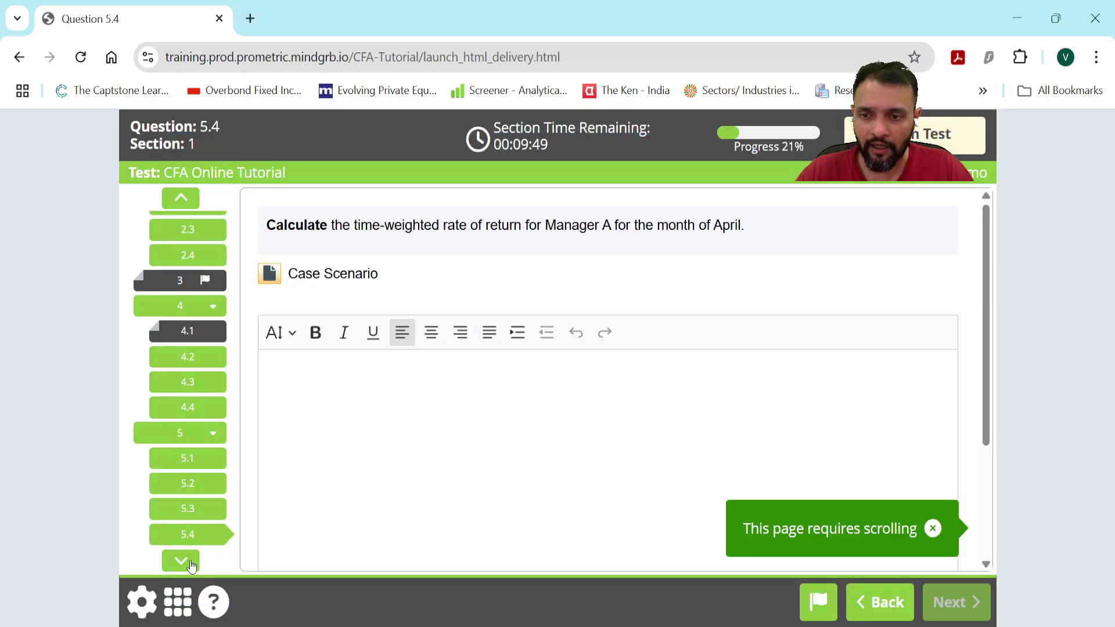
Filter Section Review to flagged questions and open flagged Question 3
left_click(179, 604)
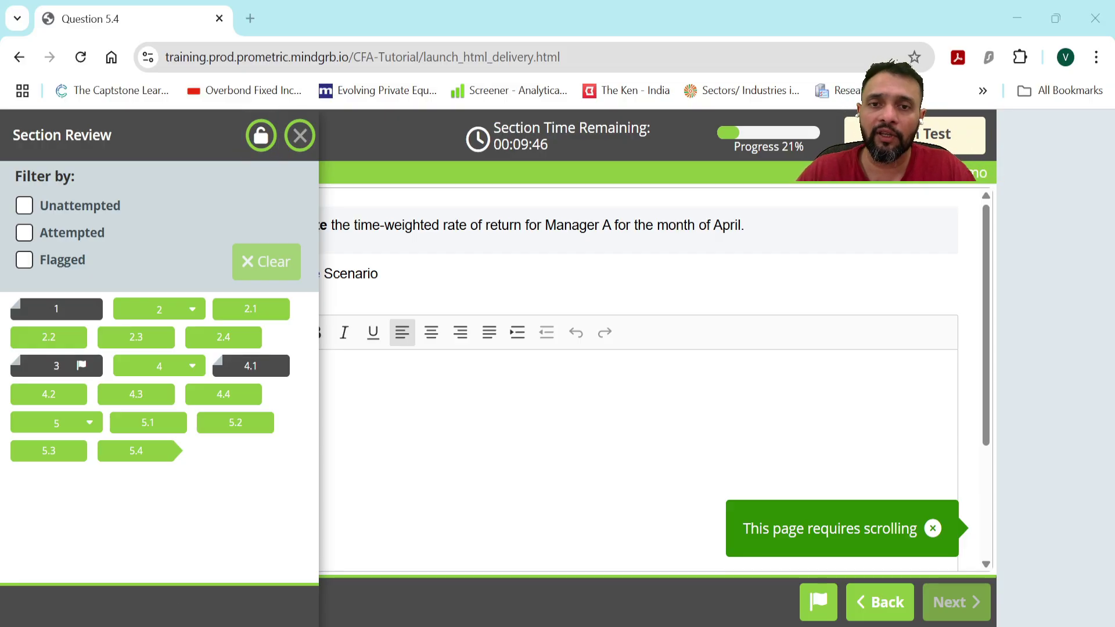
left_click(22, 264)
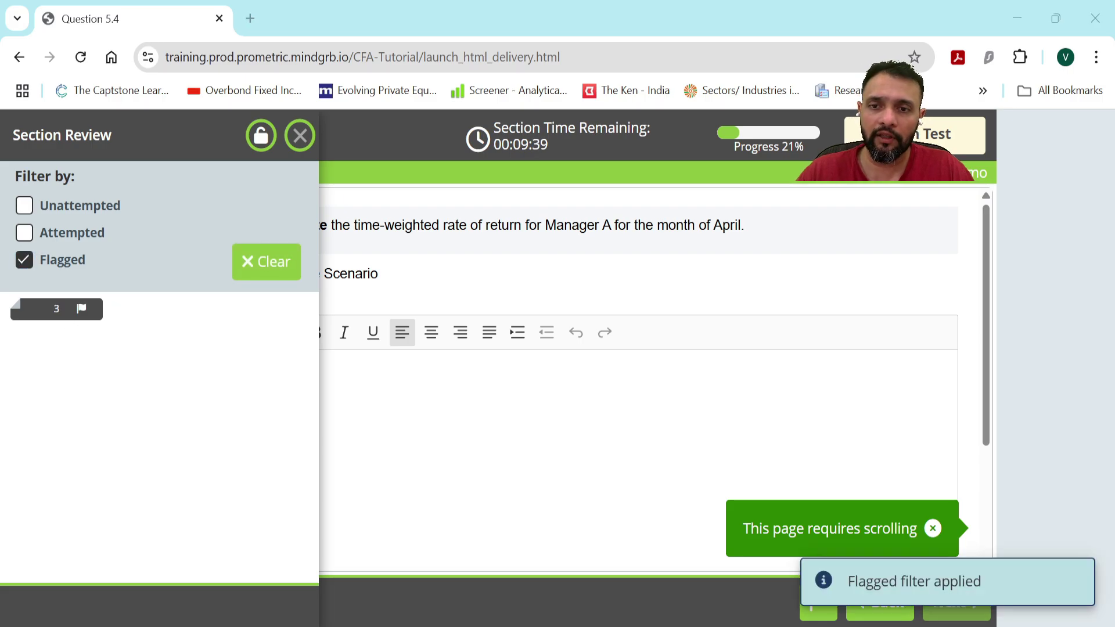
left_click(55, 308)
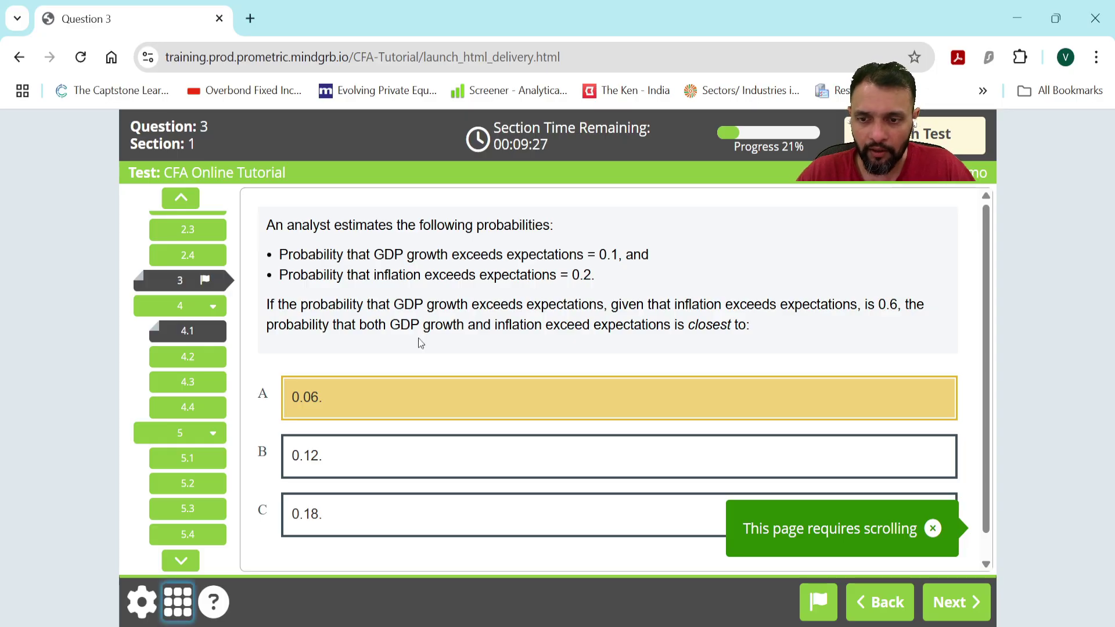
left_click(132, 609)
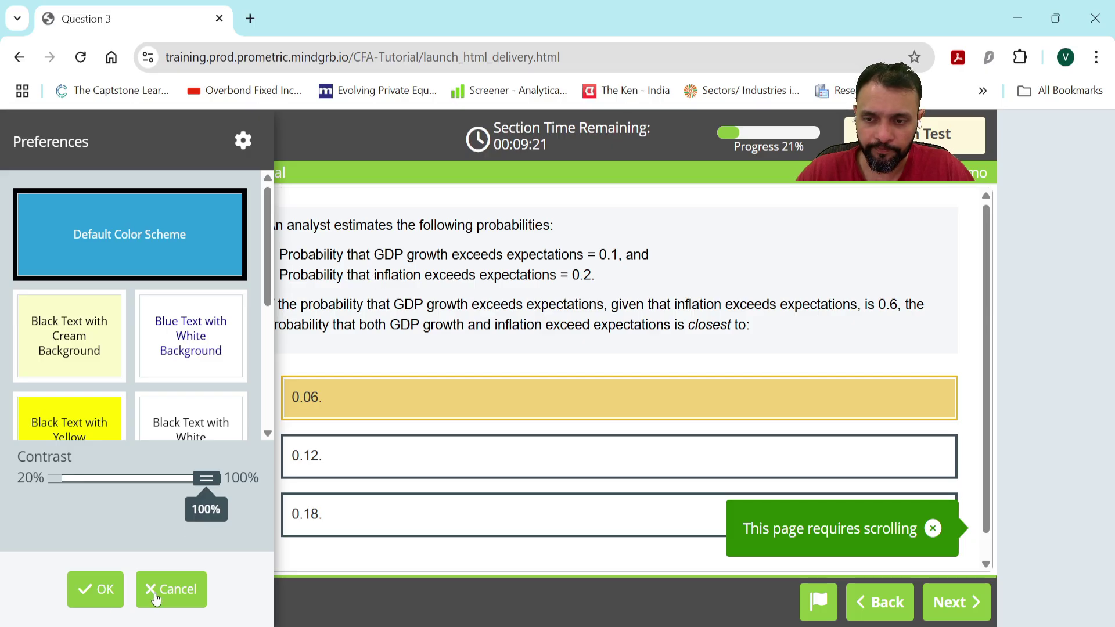
left_click(99, 589)
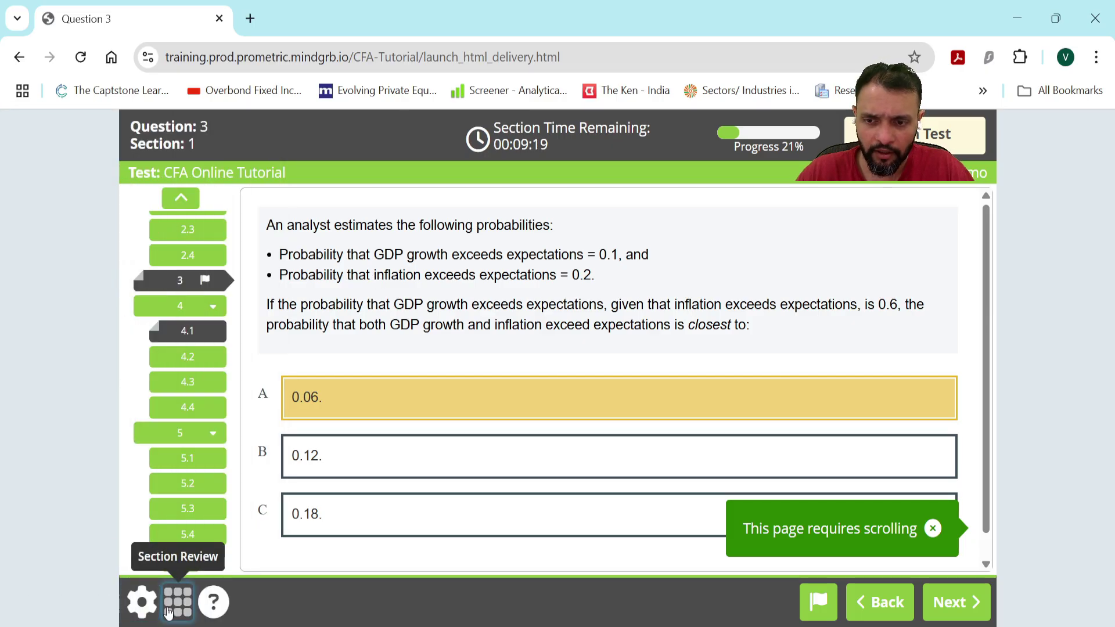
left_click(178, 602)
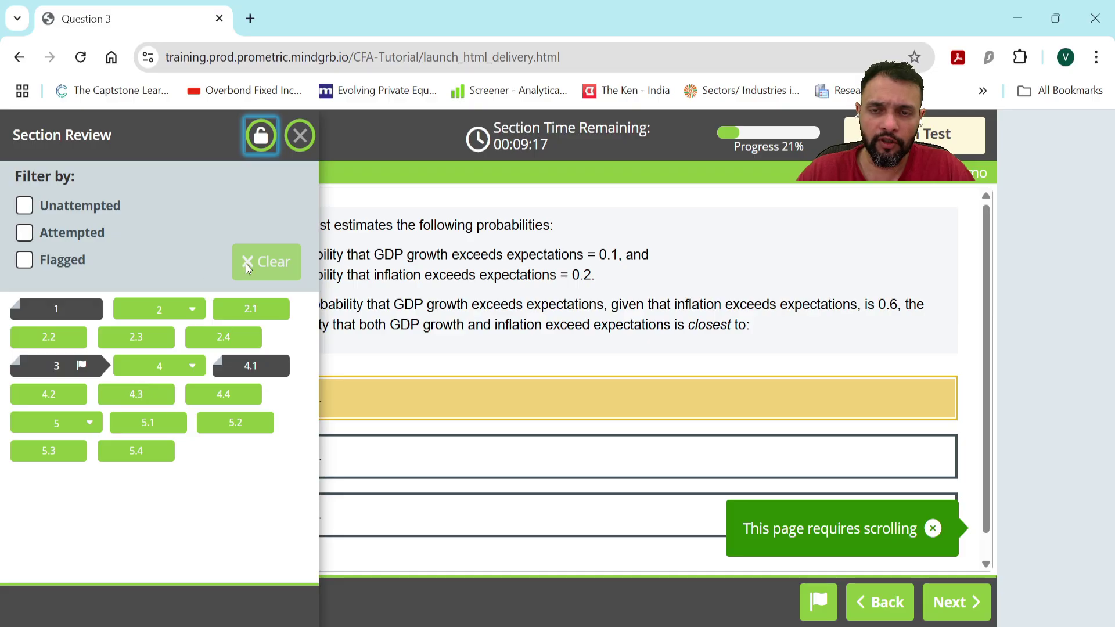
left_click(294, 147)
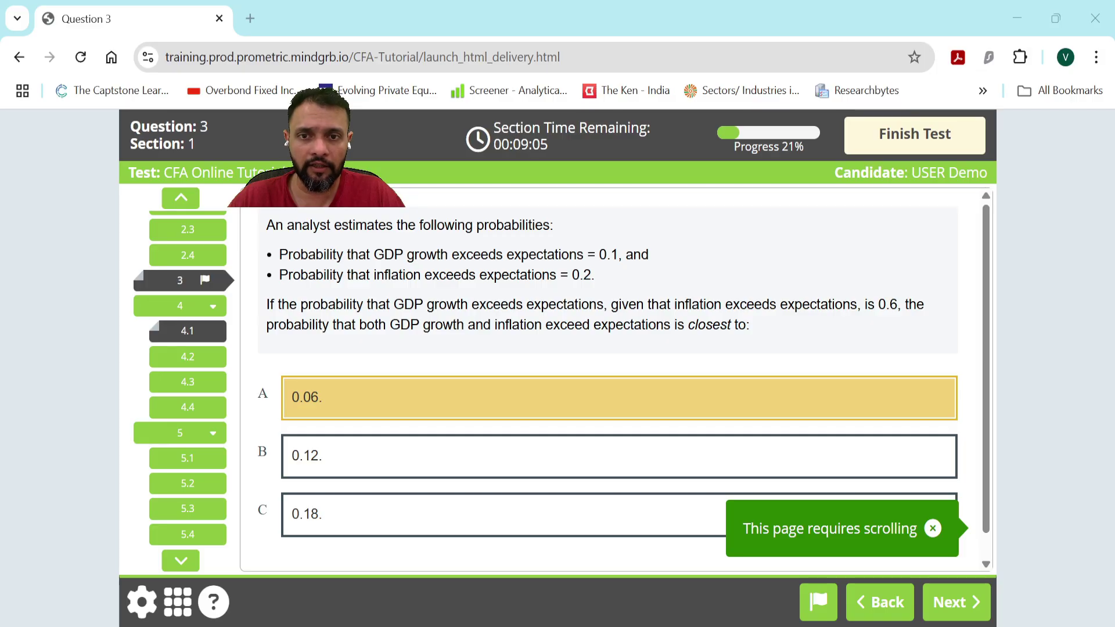
Finish the test, confirming past the unattempted/flagged warning and the Confirm Finish dialog
left_click(916, 137)
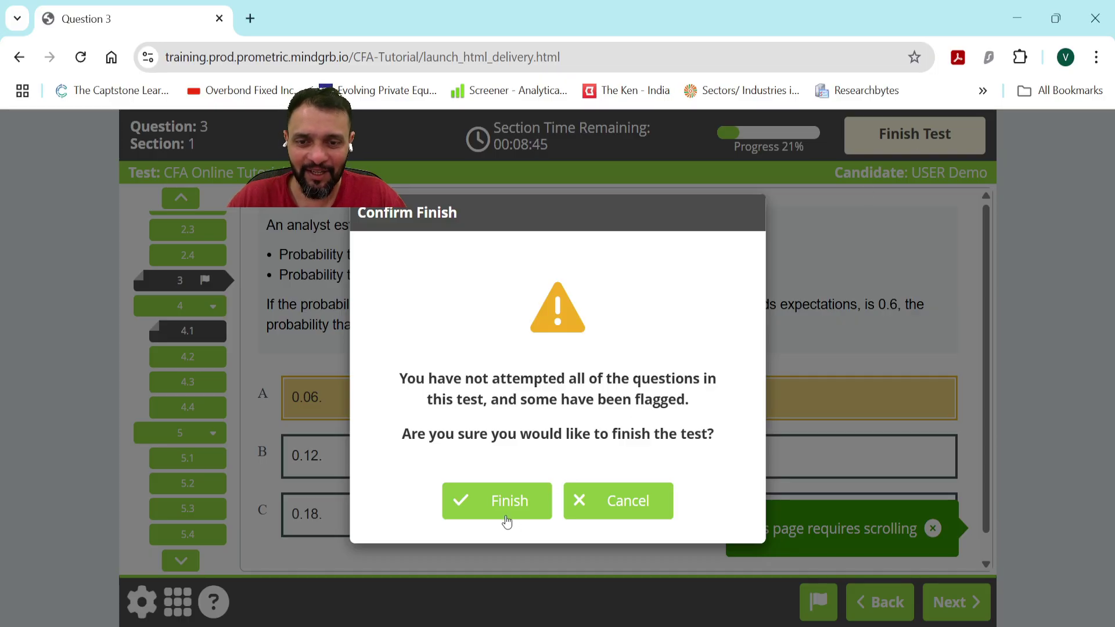
left_click(504, 517)
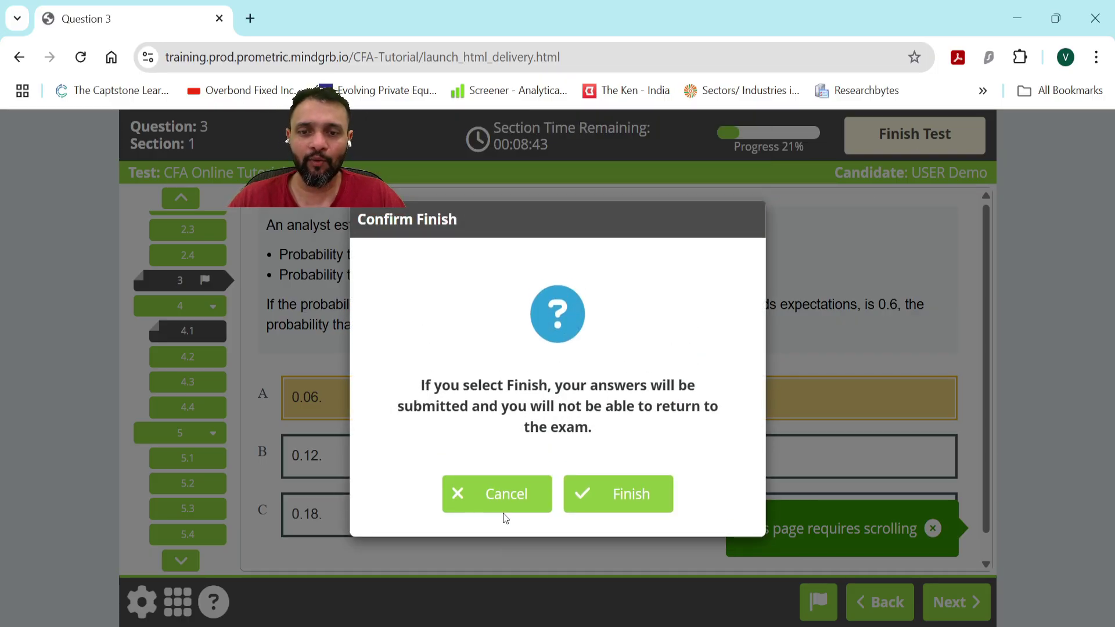
left_click(616, 511)
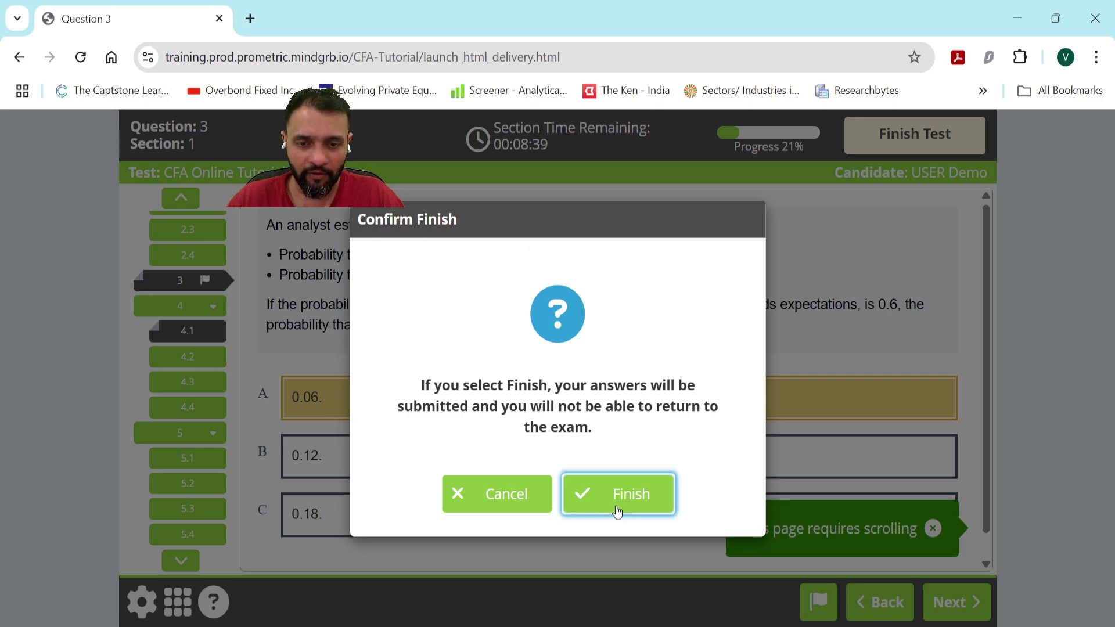